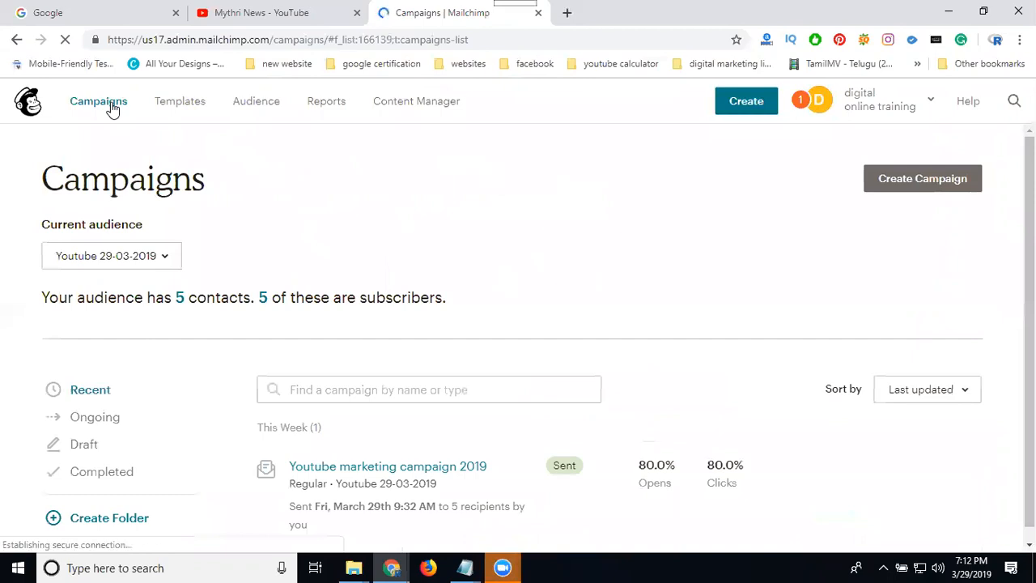
Open the Templates section and start creating a new template
{"action": "left_click", "coordinate": [183, 105]}
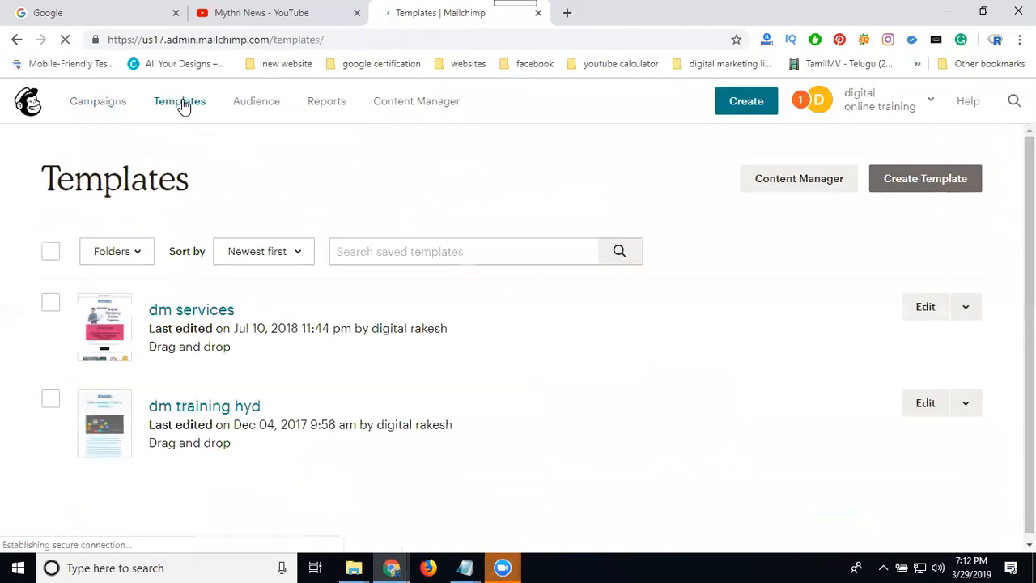
{"action": "left_click", "coordinate": [883, 191]}
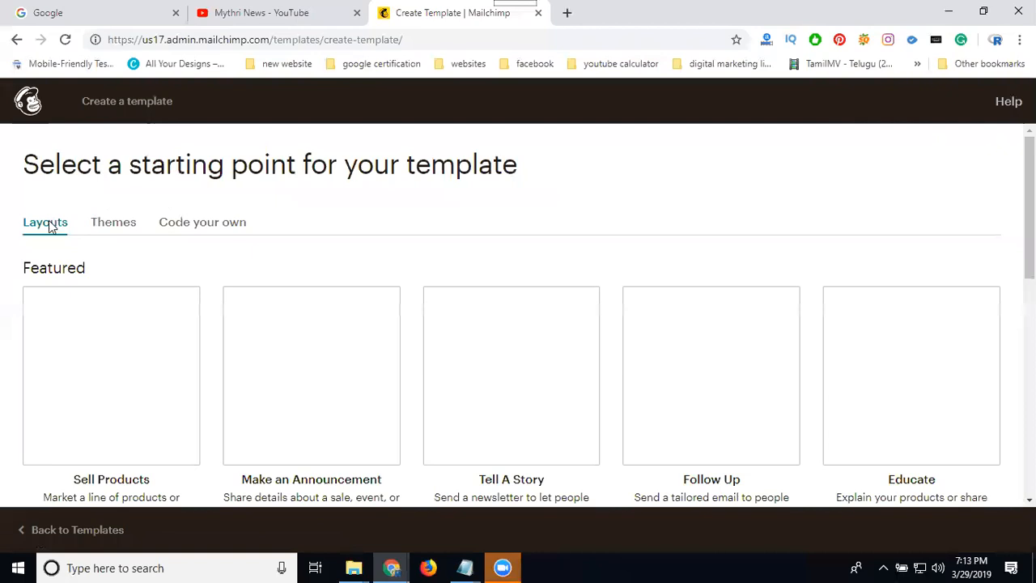
Browse the featured and basic layout options for the new template
{"action": "scroll", "coordinate": [4, 322], "scroll_direction": "down", "scroll_amount": 3}
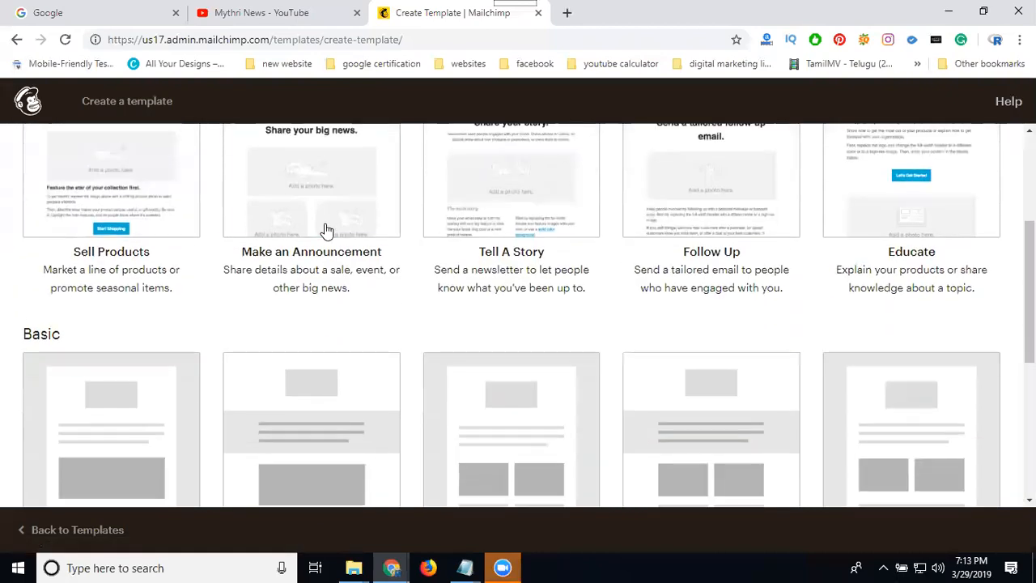
{"action": "scroll", "coordinate": [878, 242], "scroll_direction": "down", "scroll_amount": 5}
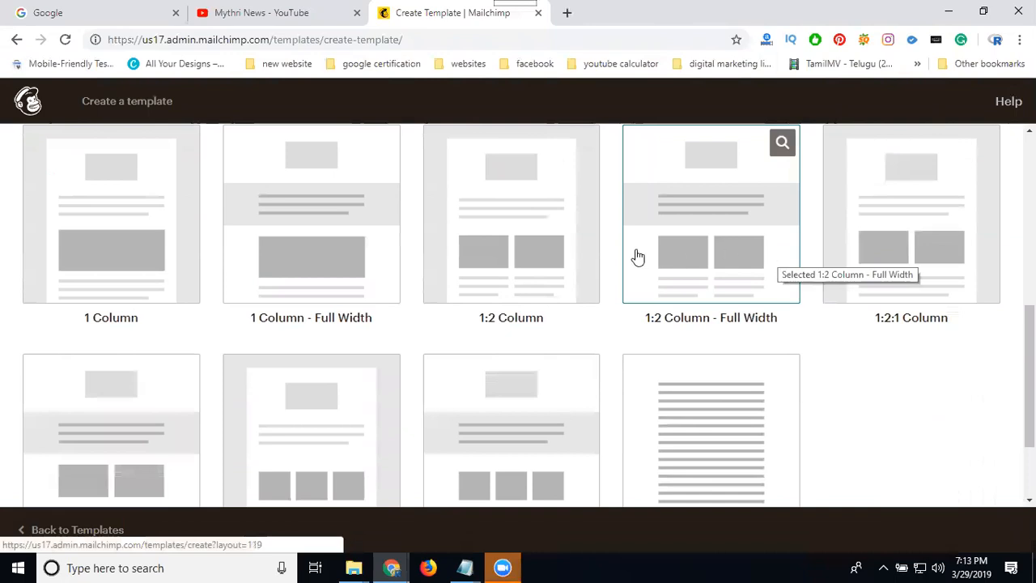
{"action": "scroll", "coordinate": [638, 257], "scroll_direction": "down", "scroll_amount": 2}
{"action": "scroll", "coordinate": [628, 271], "scroll_direction": "up", "scroll_amount": 6}
{"action": "scroll", "coordinate": [632, 270], "scroll_direction": "up", "scroll_amount": 1}
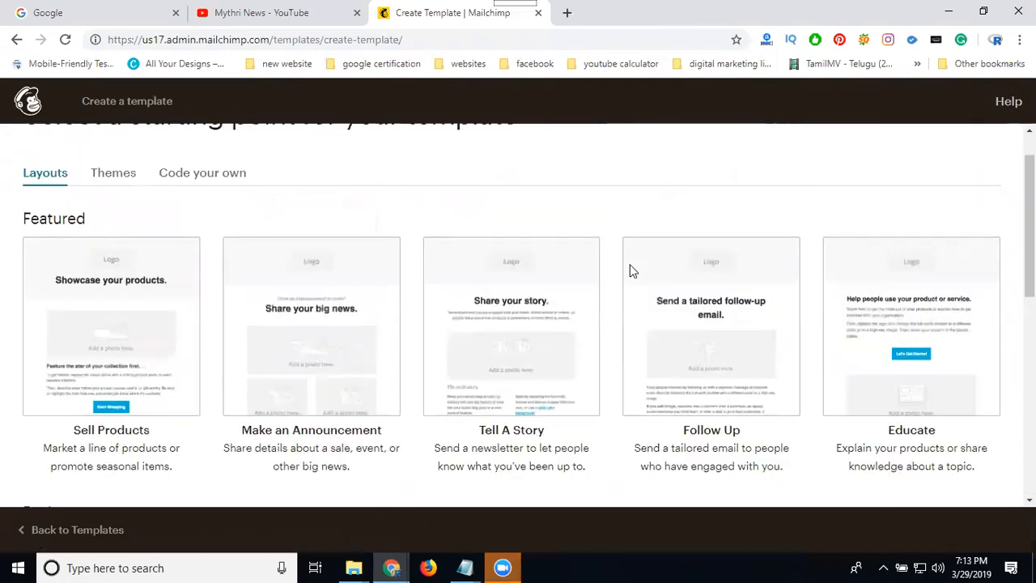
Switch to the themes gallery and browse its featured, e-commerce and event themes
{"action": "left_click", "coordinate": [113, 174]}
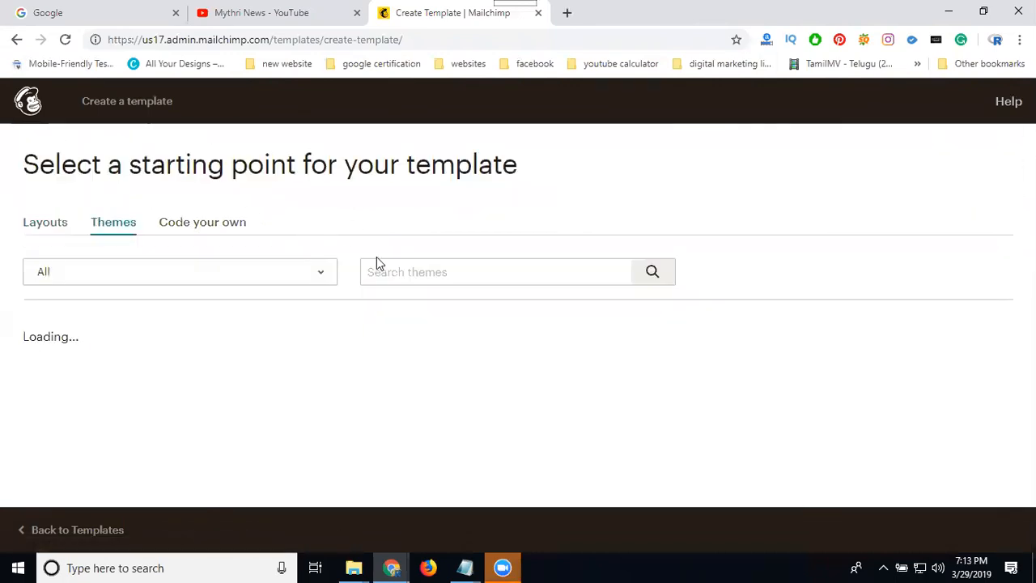
{"action": "scroll", "coordinate": [482, 324], "scroll_direction": "down", "scroll_amount": 1}
{"action": "scroll", "coordinate": [137, 362], "scroll_direction": "down", "scroll_amount": 3}
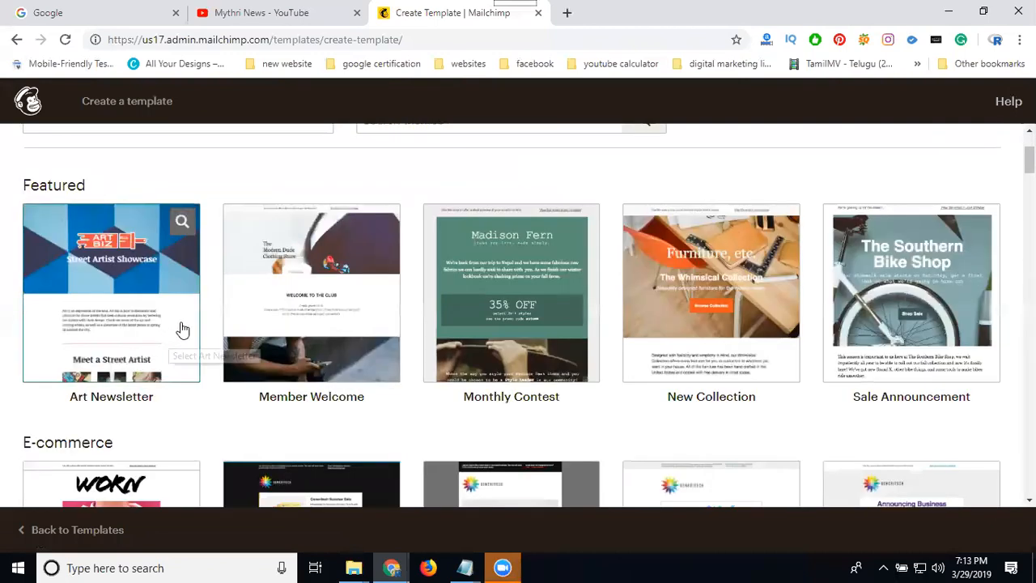
{"action": "scroll", "coordinate": [791, 318], "scroll_direction": "down", "scroll_amount": 1}
{"action": "scroll", "coordinate": [791, 318], "scroll_direction": "down", "scroll_amount": 4}
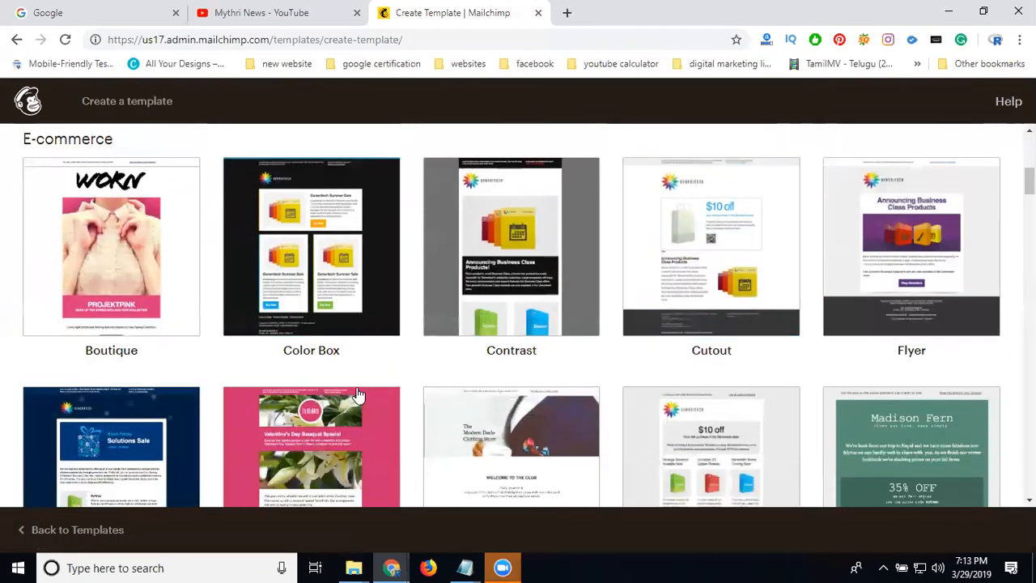
{"action": "scroll", "coordinate": [372, 388], "scroll_direction": "down", "scroll_amount": 3}
{"action": "scroll", "coordinate": [375, 361], "scroll_direction": "down", "scroll_amount": 3}
{"action": "scroll", "coordinate": [429, 353], "scroll_direction": "down", "scroll_amount": 4}
{"action": "mouse_move", "coordinate": [305, 330]}
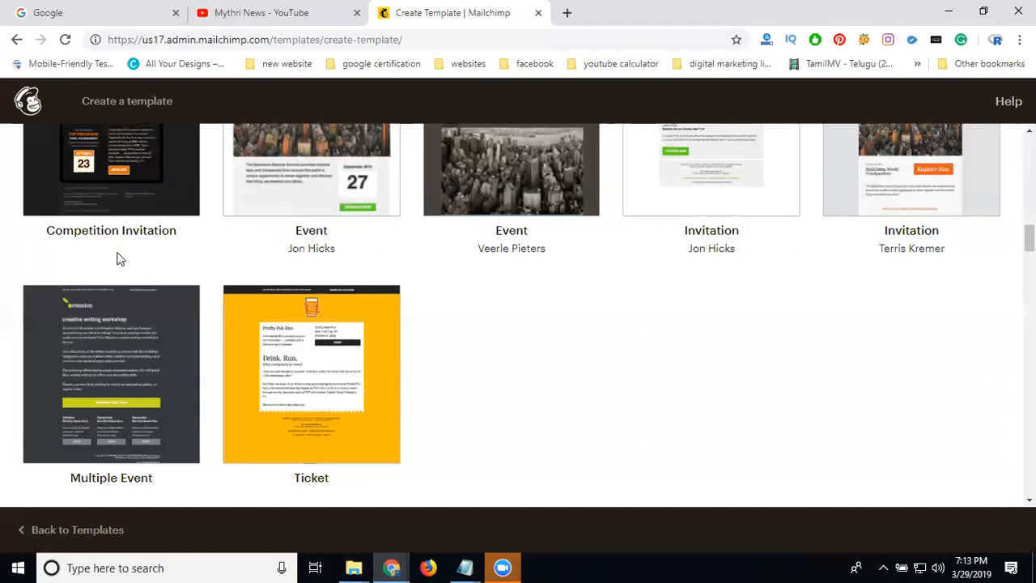
{"action": "scroll", "coordinate": [117, 259], "scroll_direction": "up", "scroll_amount": 3}
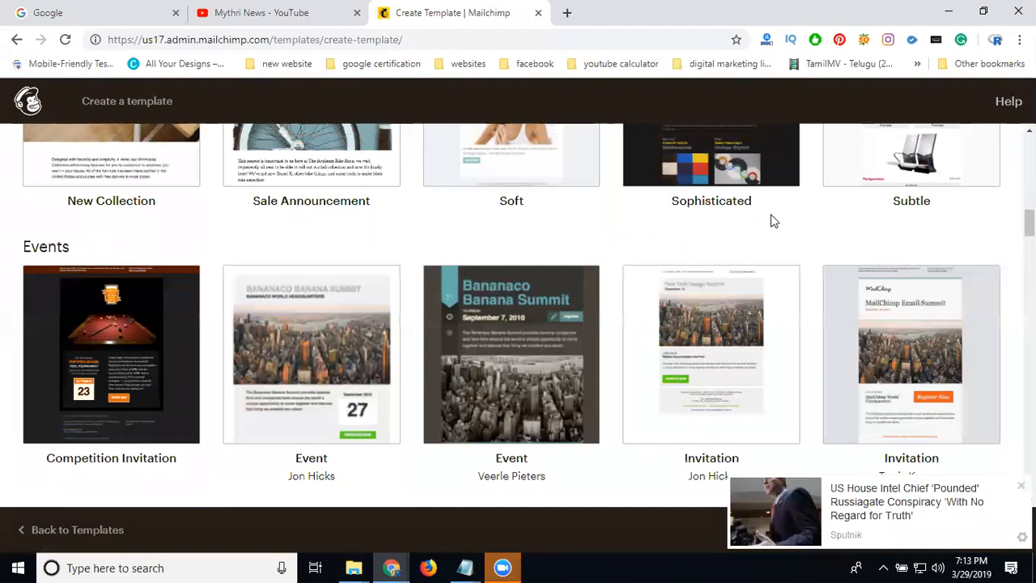
{"action": "scroll", "coordinate": [906, 208], "scroll_direction": "up", "scroll_amount": 4}
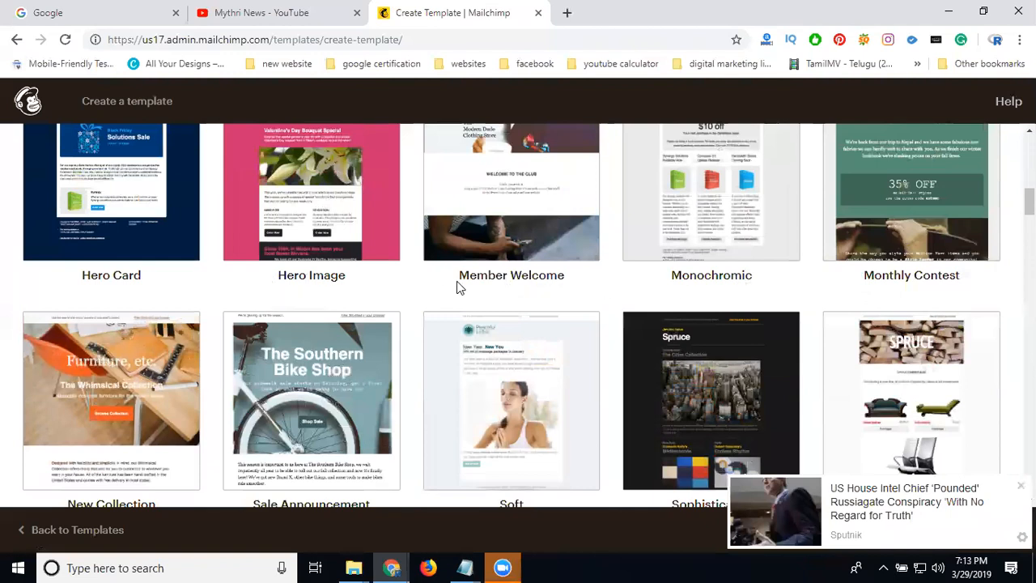
{"action": "scroll", "coordinate": [508, 266], "scroll_direction": "up", "scroll_amount": 2}
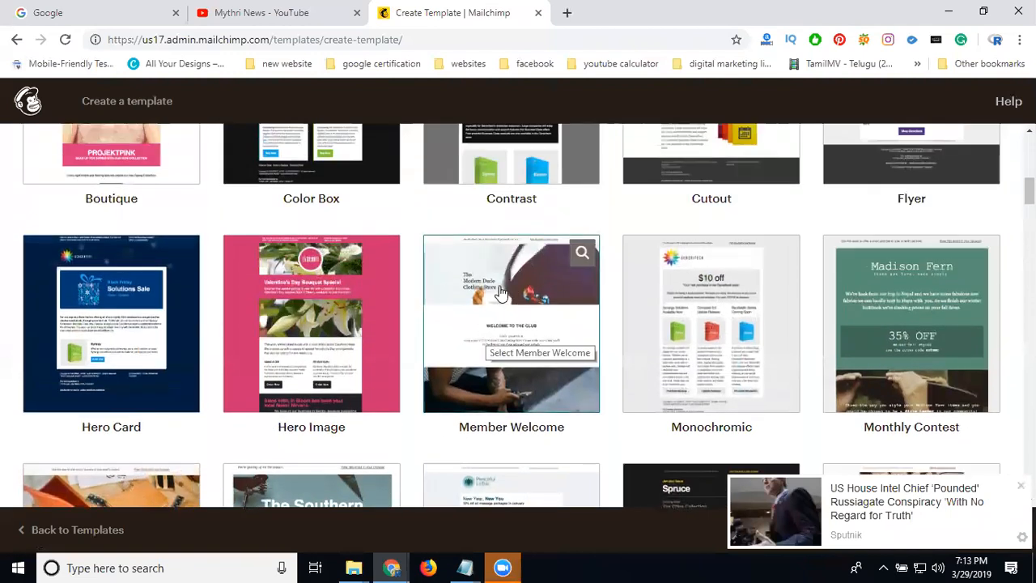
Open the Member Welcome theme, scroll through its content, and go back to template selection
{"action": "left_click", "coordinate": [501, 293]}
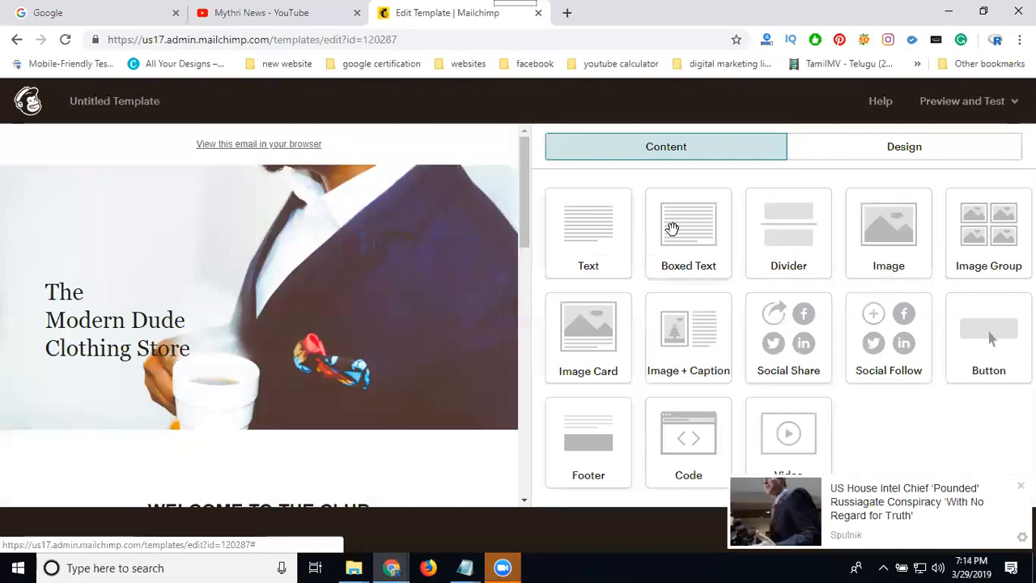
{"action": "scroll", "coordinate": [339, 259], "scroll_direction": "down", "scroll_amount": 2}
{"action": "scroll", "coordinate": [339, 260], "scroll_direction": "down", "scroll_amount": 6}
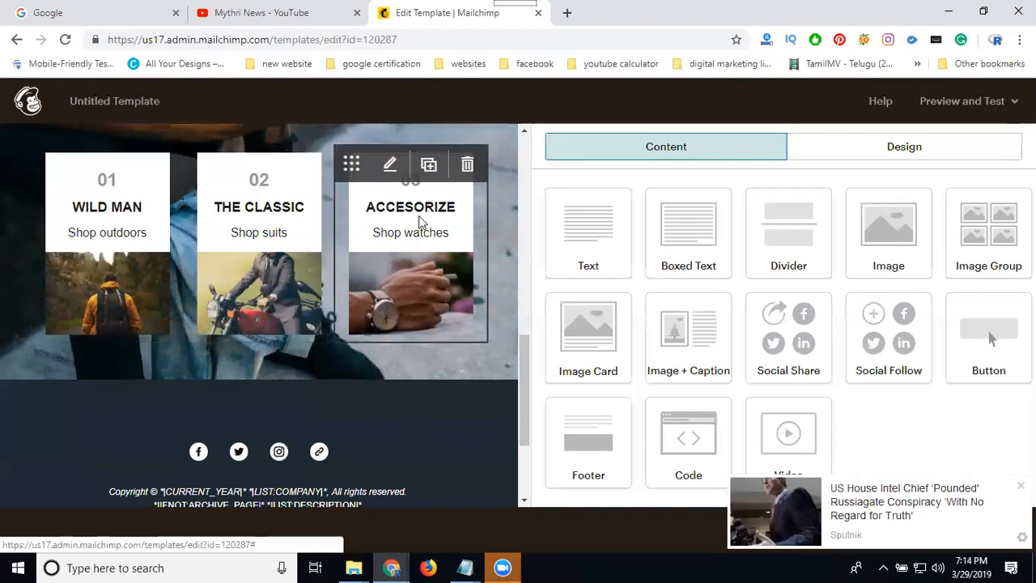
{"action": "scroll", "coordinate": [423, 215], "scroll_direction": "down", "scroll_amount": 2}
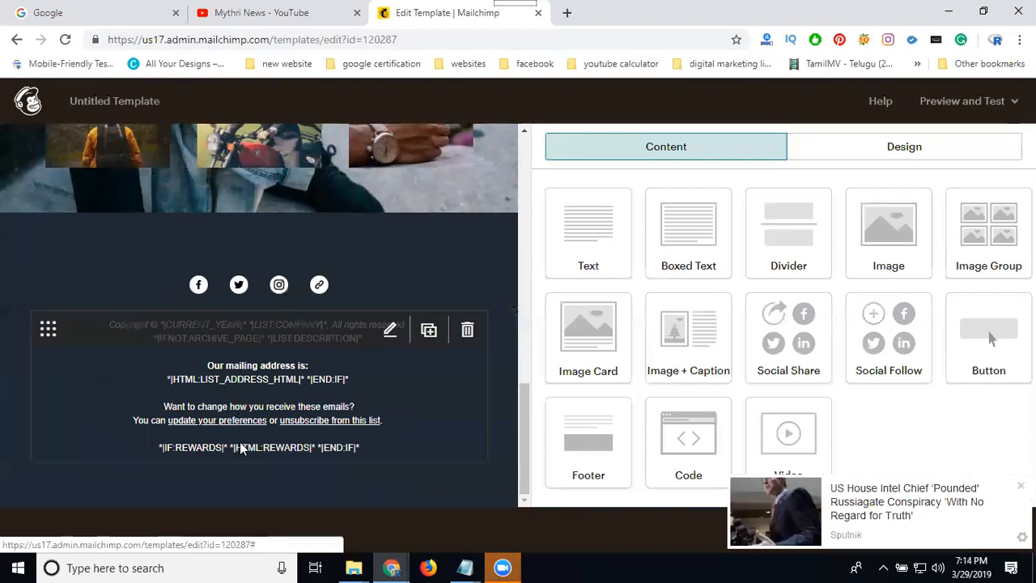
{"action": "scroll", "coordinate": [273, 436], "scroll_direction": "up", "scroll_amount": 10}
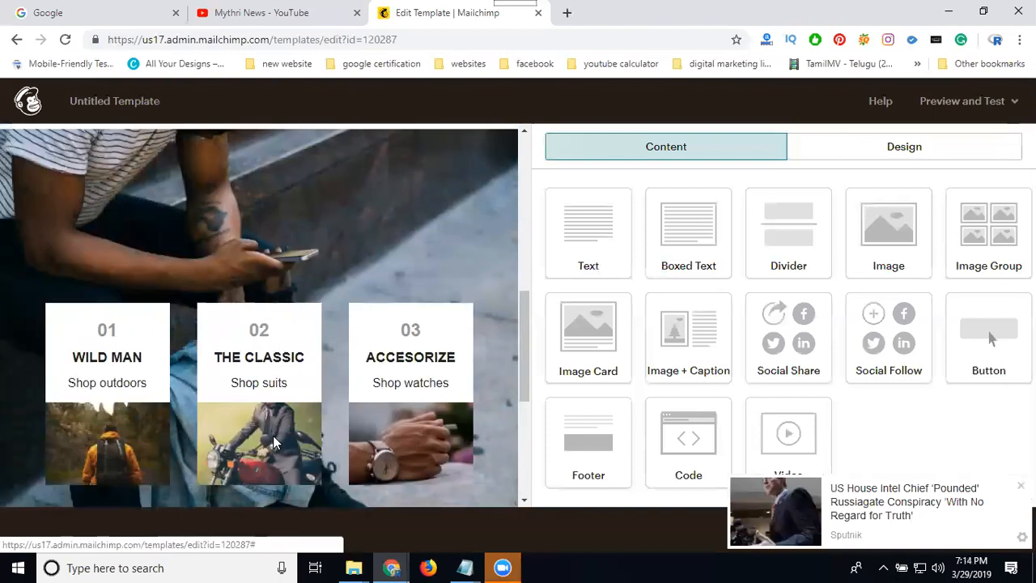
{"action": "scroll", "coordinate": [284, 261], "scroll_direction": "up", "scroll_amount": 3}
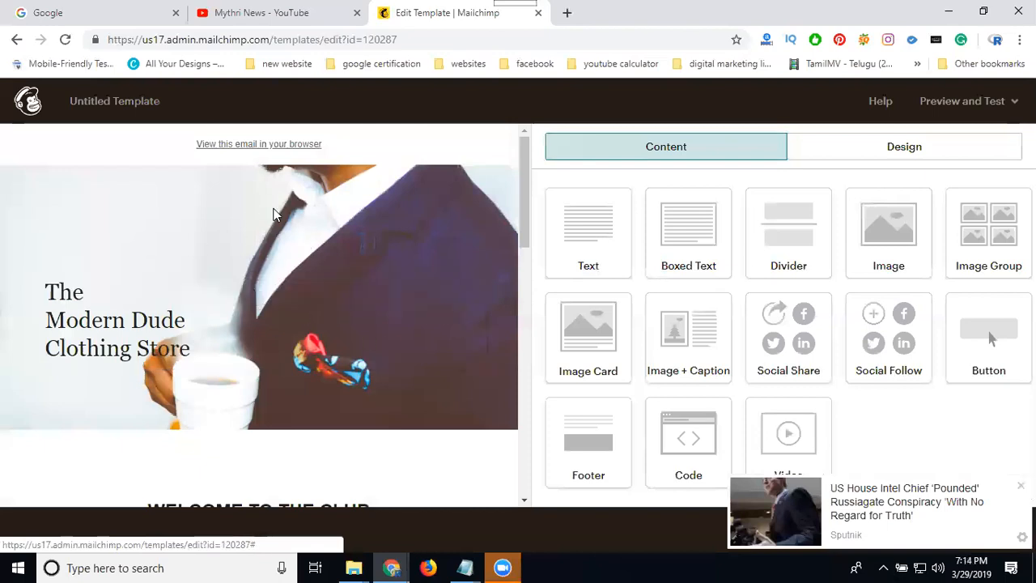
{"action": "left_click", "coordinate": [16, 40]}
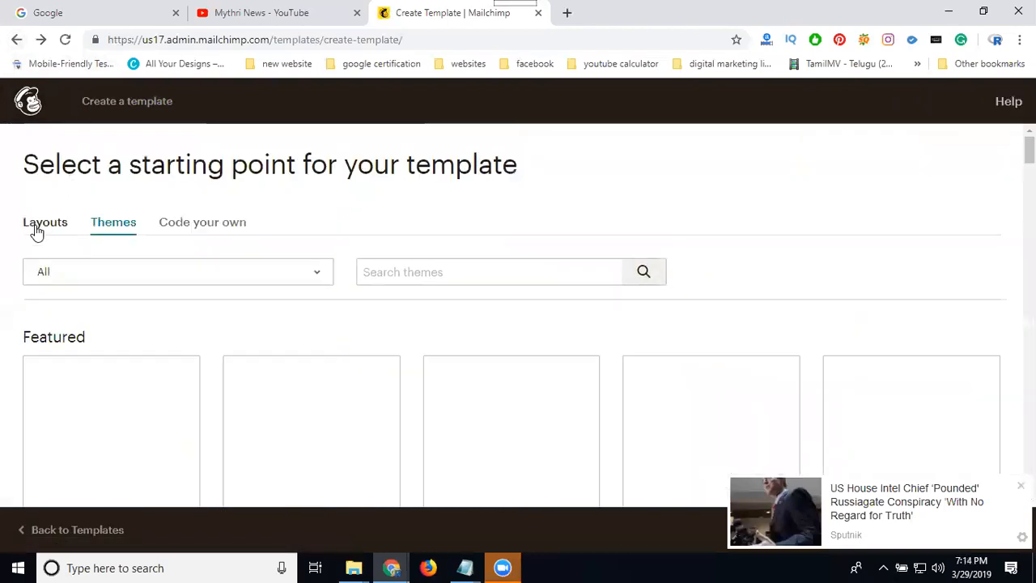
Return to layouts and choose the Simple Text layout for the template
{"action": "left_click", "coordinate": [35, 229]}
{"action": "scroll", "coordinate": [453, 268], "scroll_direction": "down", "scroll_amount": 2}
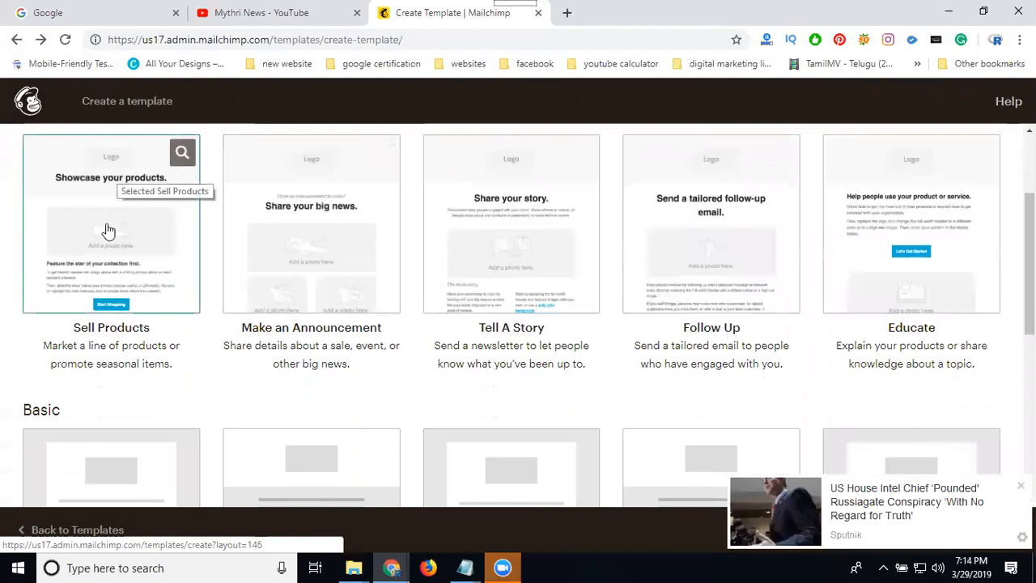
{"action": "scroll", "coordinate": [172, 259], "scroll_direction": "down", "scroll_amount": 4}
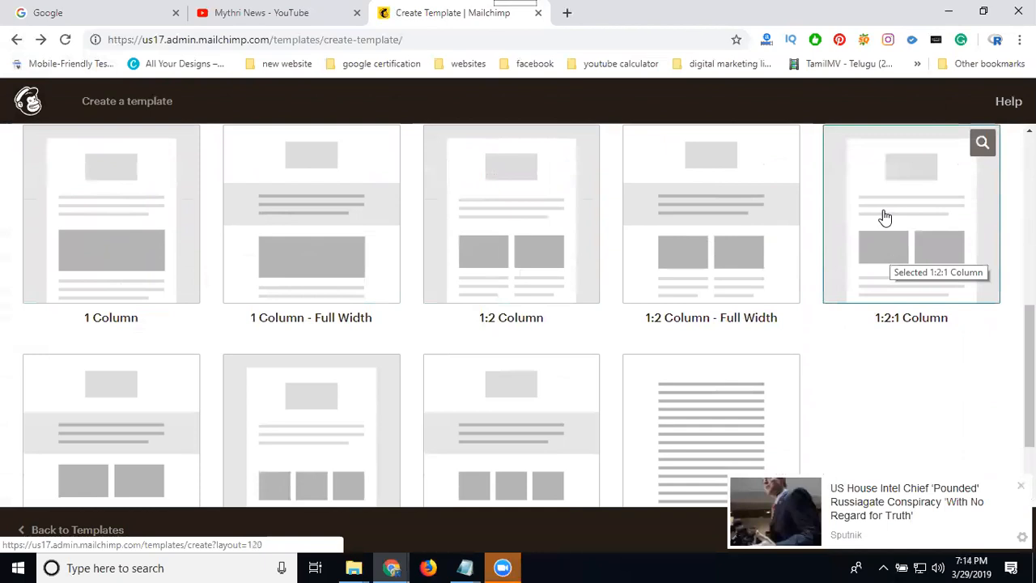
{"action": "scroll", "coordinate": [275, 290], "scroll_direction": "down", "scroll_amount": 2}
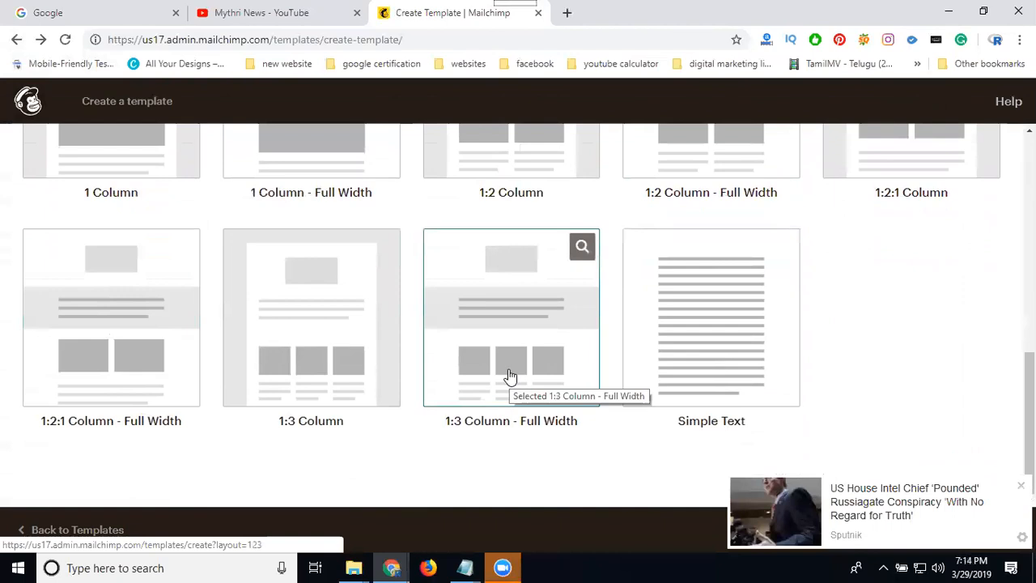
{"action": "left_click", "coordinate": [709, 339]}
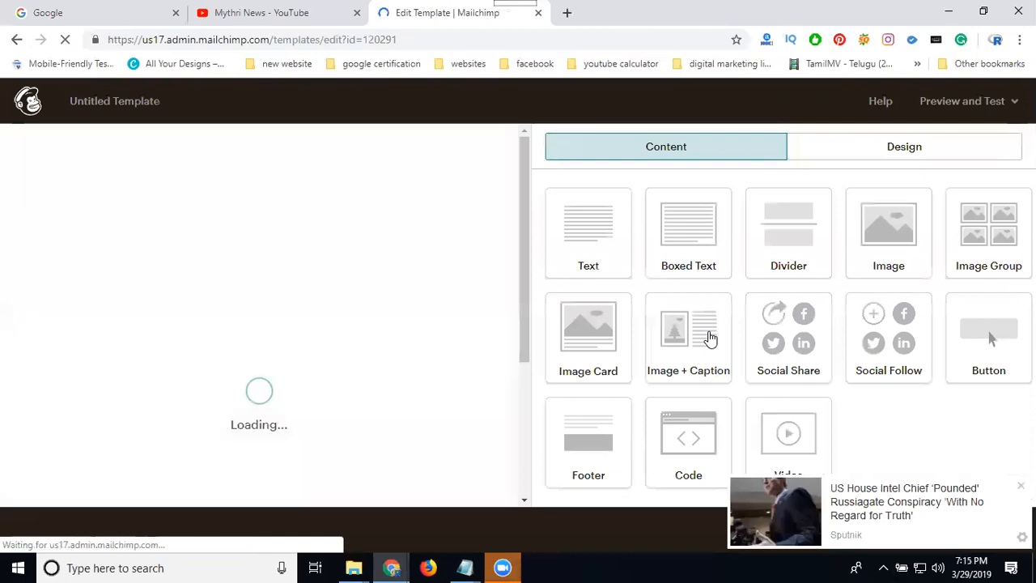
Edit the heading block to read "Rakesh Tech Solutions" and save and close it
{"action": "mouse_move", "coordinate": [180, 173]}
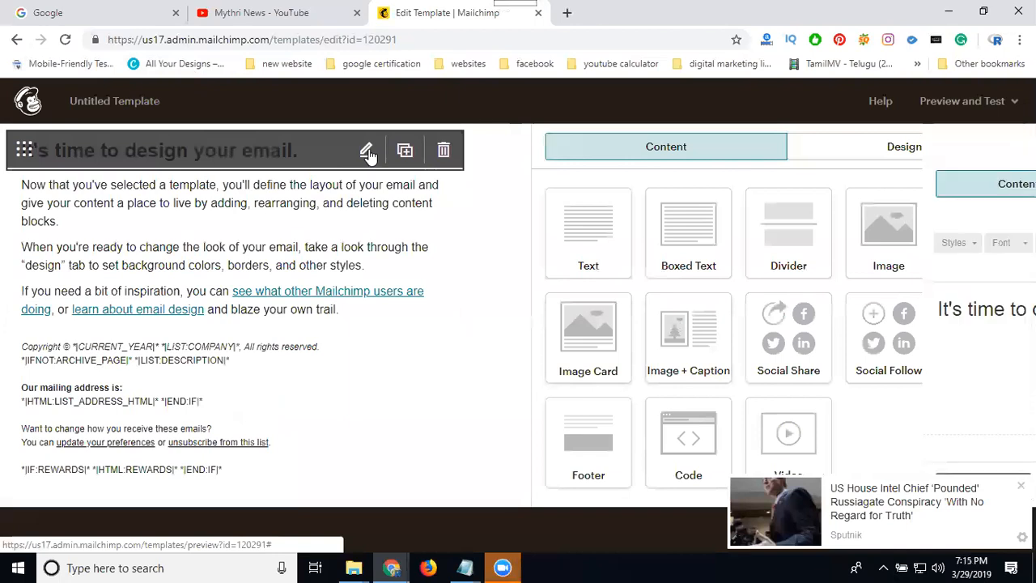
{"action": "left_click", "coordinate": [366, 154]}
{"action": "left_click", "coordinate": [637, 304]}
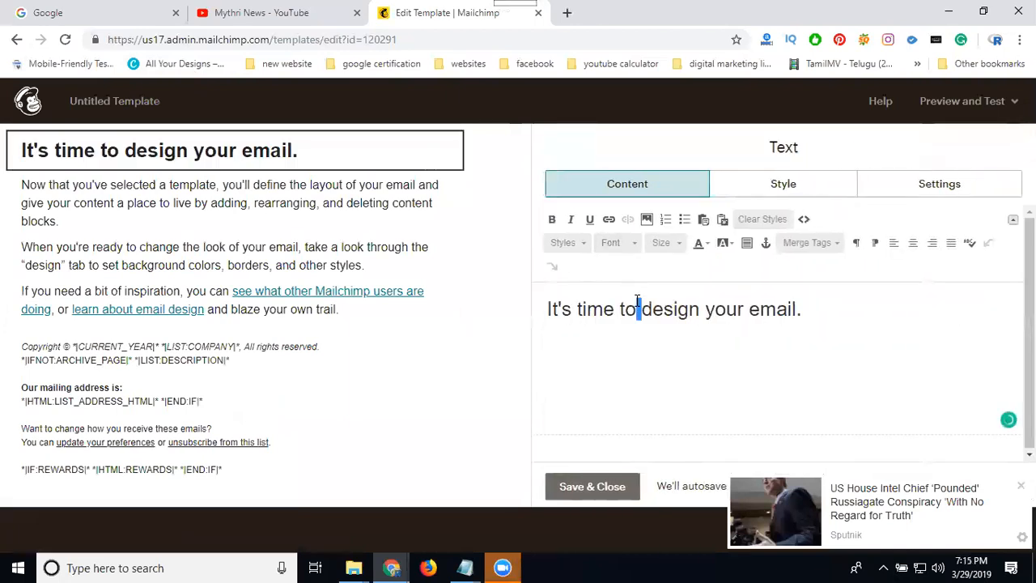
{"action": "triple_click", "coordinate": [662, 312]}
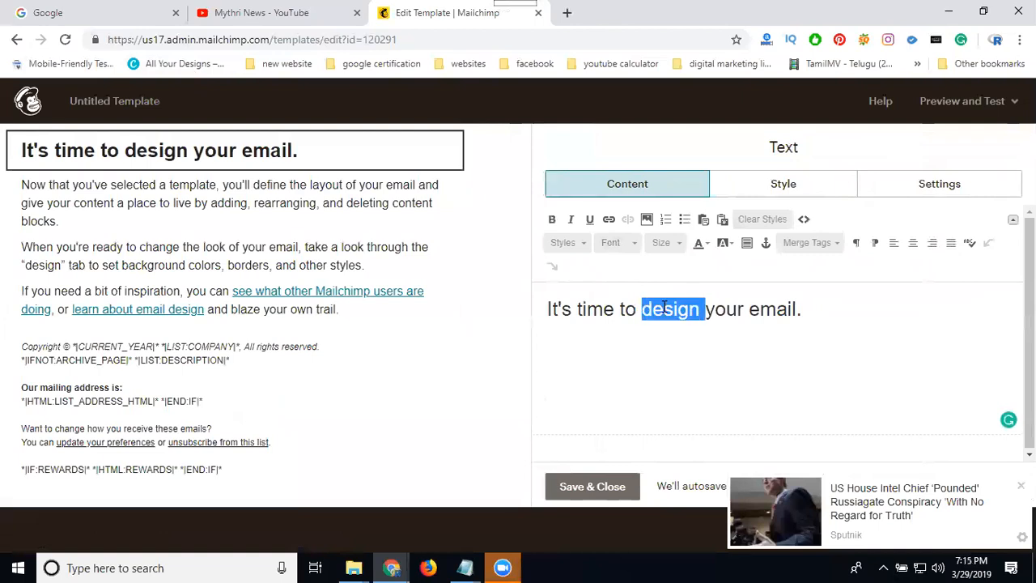
{"action": "type", "text": "Rakes"}
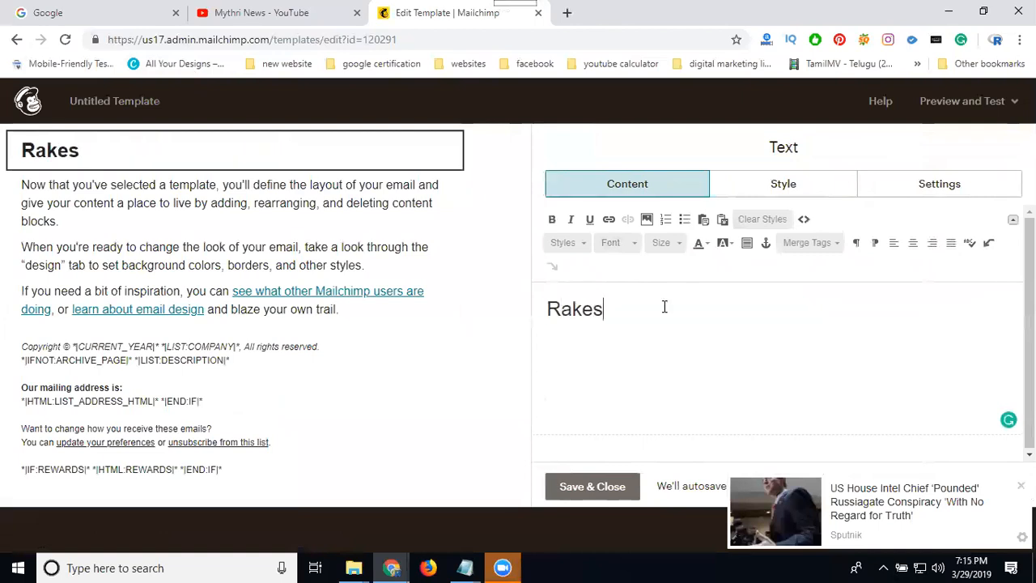
{"action": "type", "text": "h Tech Sly"}
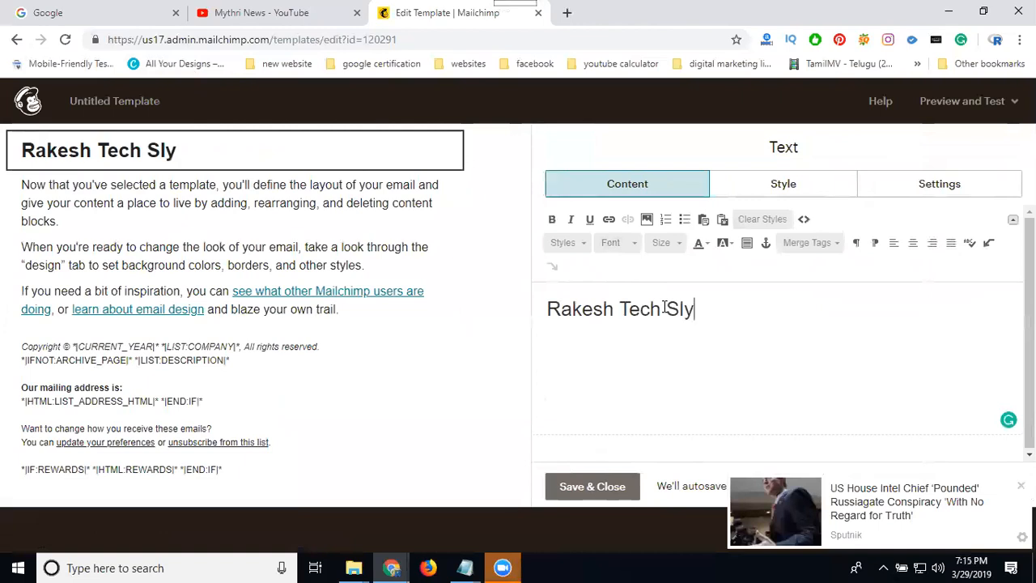
{"action": "key", "text": "BackSpace"}
{"action": "type", "text": "olutions"}
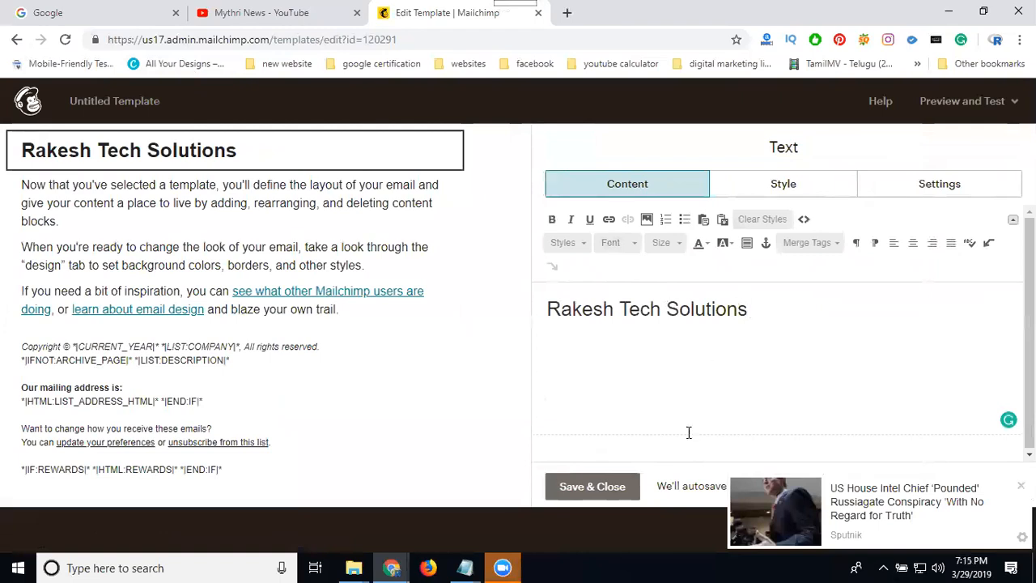
{"action": "left_click", "coordinate": [568, 487]}
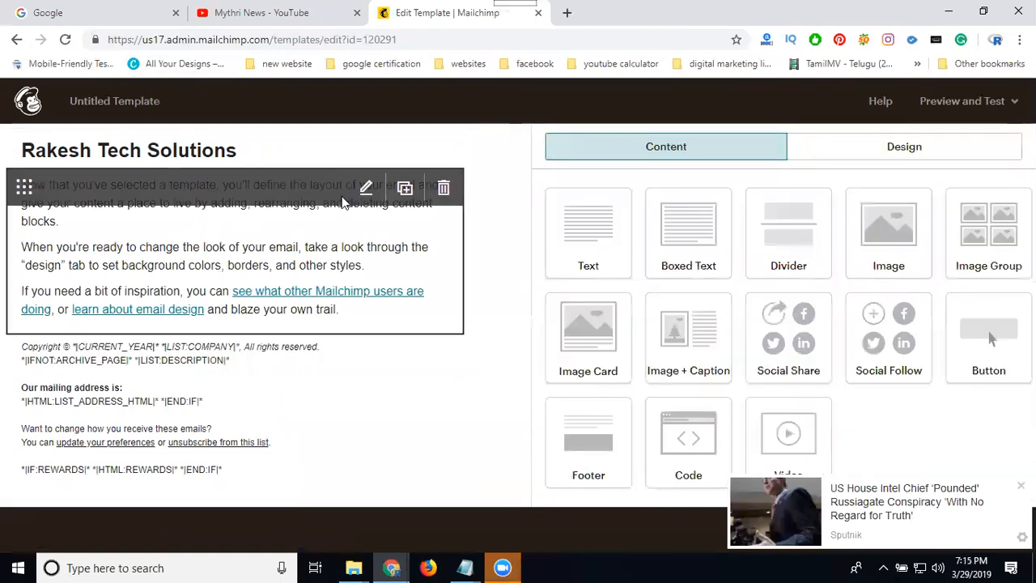
Open a new browser tab and go to rakeshtechsolutions.com
{"action": "left_click", "coordinate": [569, 16]}
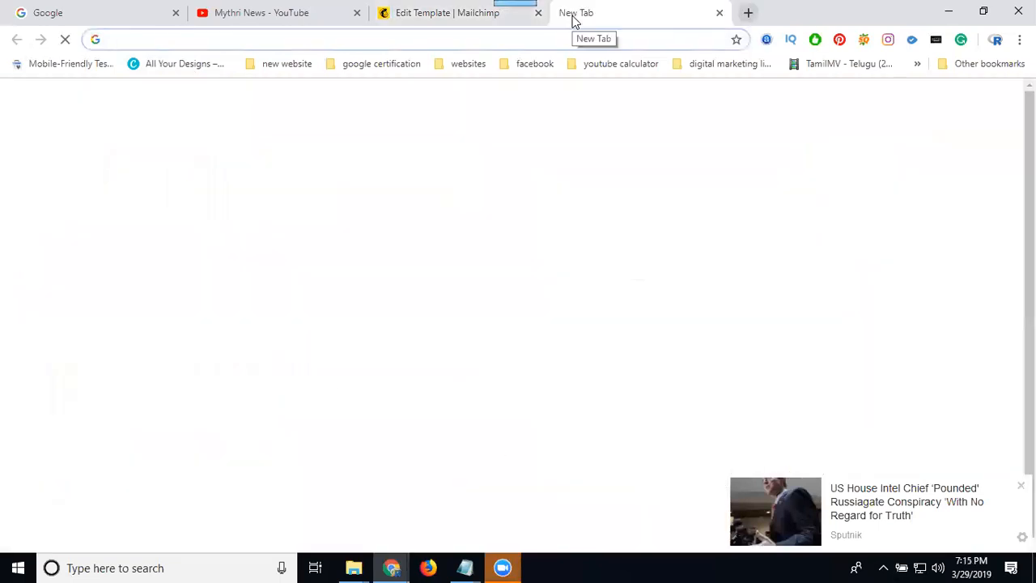
{"action": "type", "text": "rakesh"}
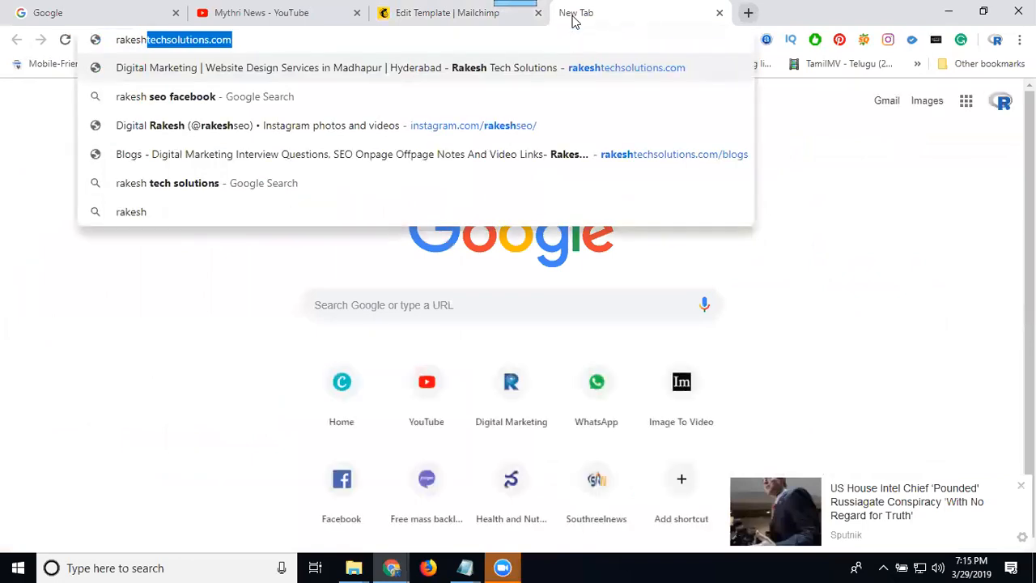
{"action": "key", "text": "Return"}
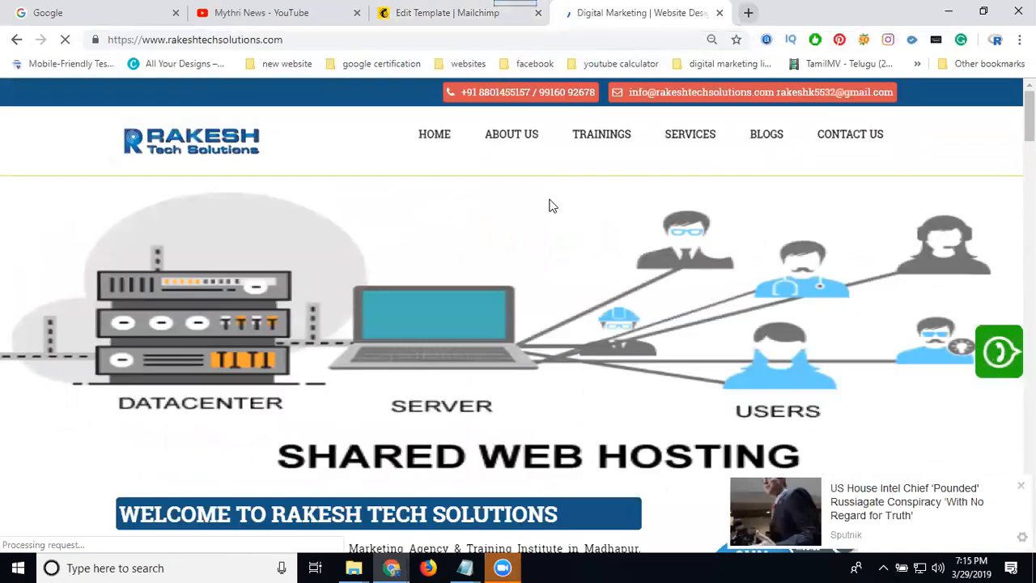
Select the website's welcome paragraphs and return to the Mailchimp template editor tab
{"action": "scroll", "coordinate": [549, 206], "scroll_direction": "down", "scroll_amount": 5}
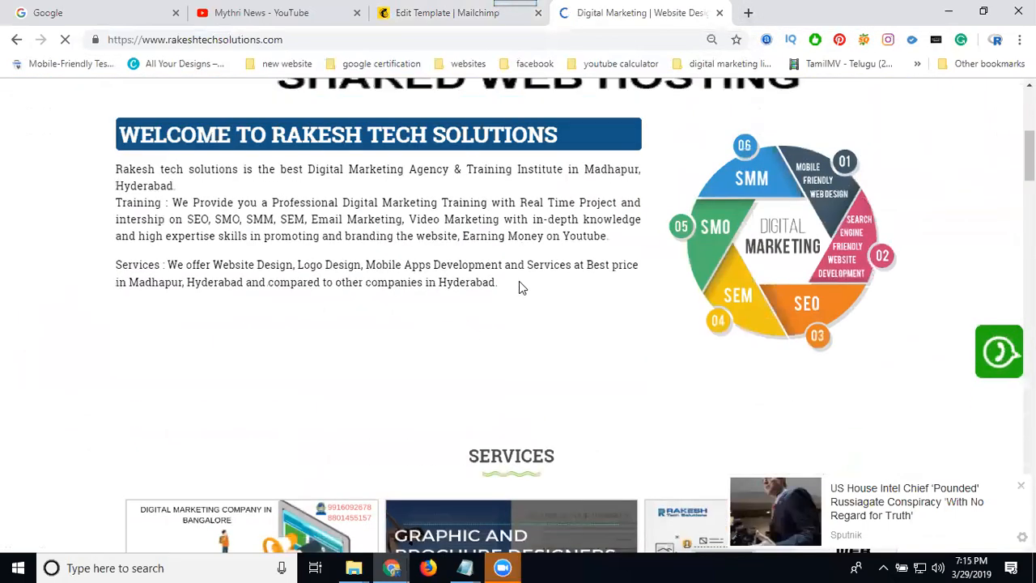
{"action": "left_click_drag", "start_coordinate": [499, 283], "coordinate": [116, 168]}
{"action": "key", "text": "ctrl+c"}
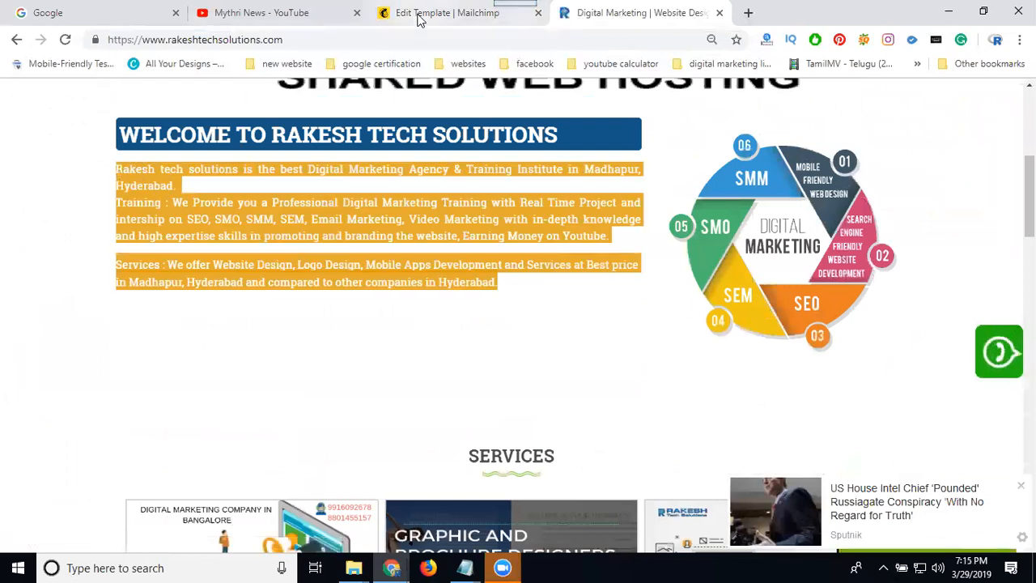
{"action": "left_click", "coordinate": [419, 13]}
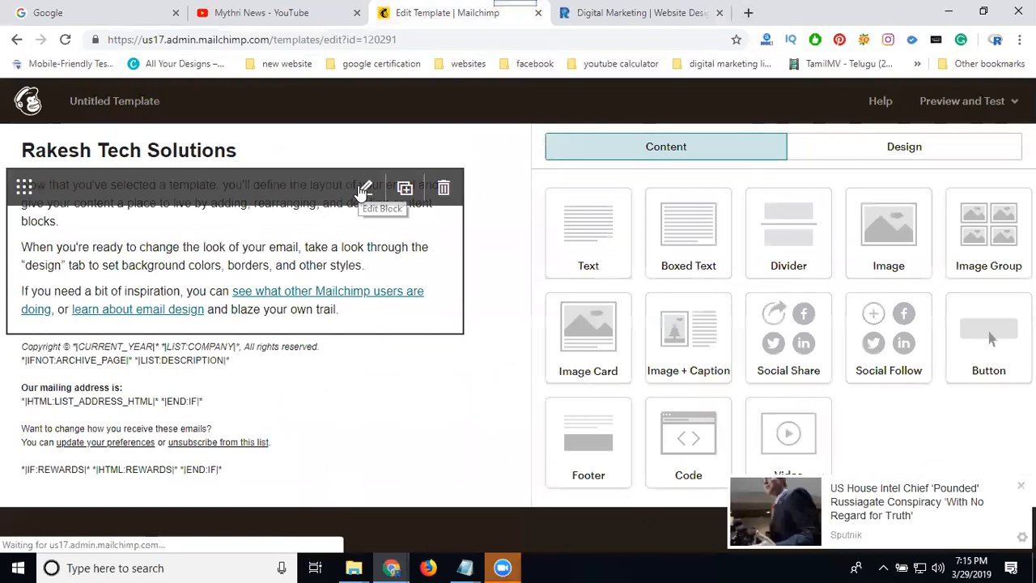
Replace the body text block's content with the copied website paragraphs and save and close the block
{"action": "left_click", "coordinate": [364, 189]}
{"action": "key", "text": "ctrl+a"}
{"action": "key", "text": "ctrl+v"}
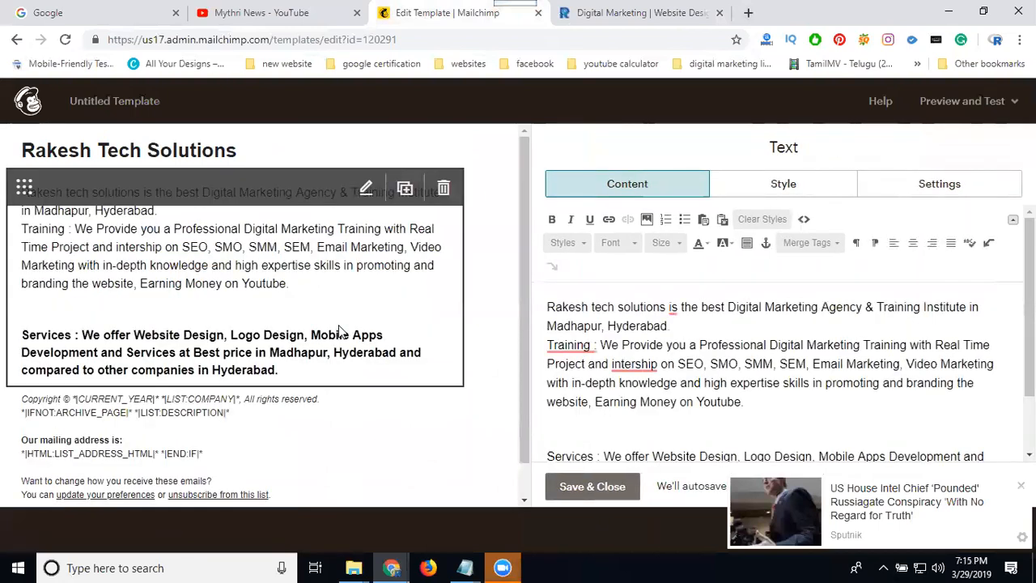
{"action": "scroll", "coordinate": [340, 331], "scroll_direction": "down", "scroll_amount": 1}
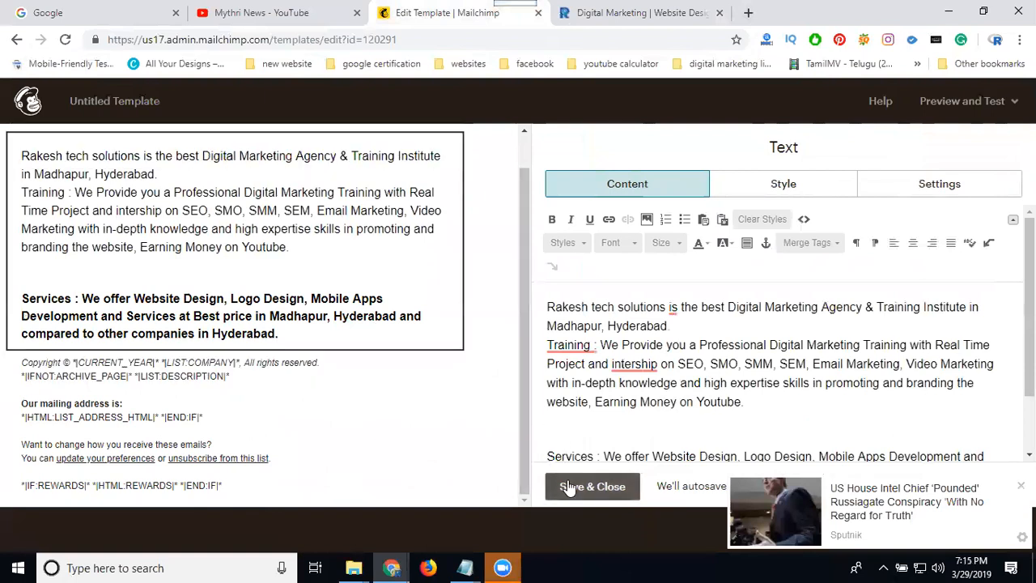
{"action": "left_click", "coordinate": [571, 488]}
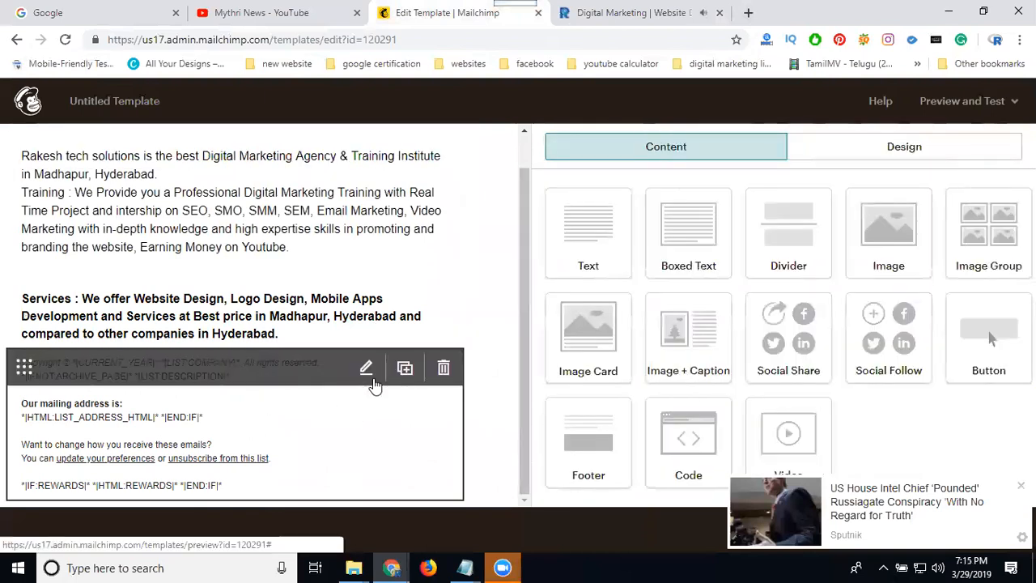
Open Notepad, paste the copied website text to strip its formatting, select it all and minimize Notepad
{"action": "key", "text": "super+r"}
{"action": "key", "text": "Return"}
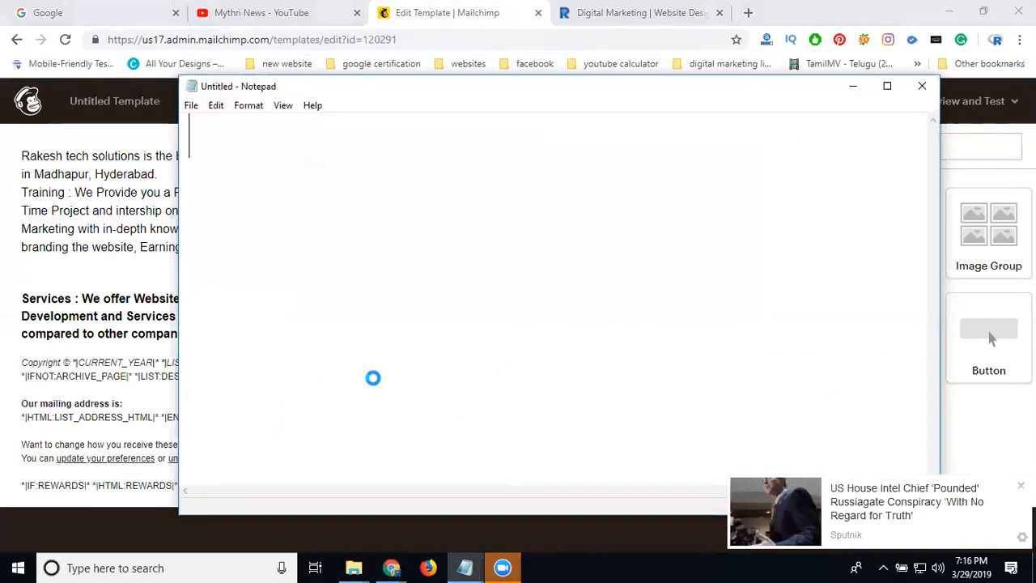
{"action": "key", "text": "ctrl+v"}
{"action": "key", "text": "ctrl+a"}
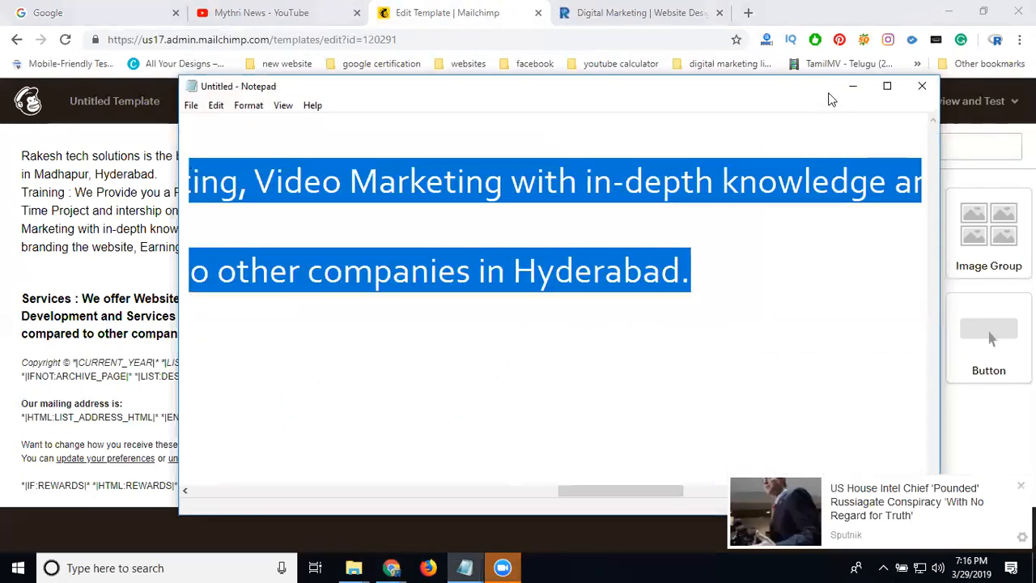
{"action": "left_click", "coordinate": [853, 86]}
Reopen the body text block, clear its content and paste in the plain website text
{"action": "left_click", "coordinate": [363, 154]}
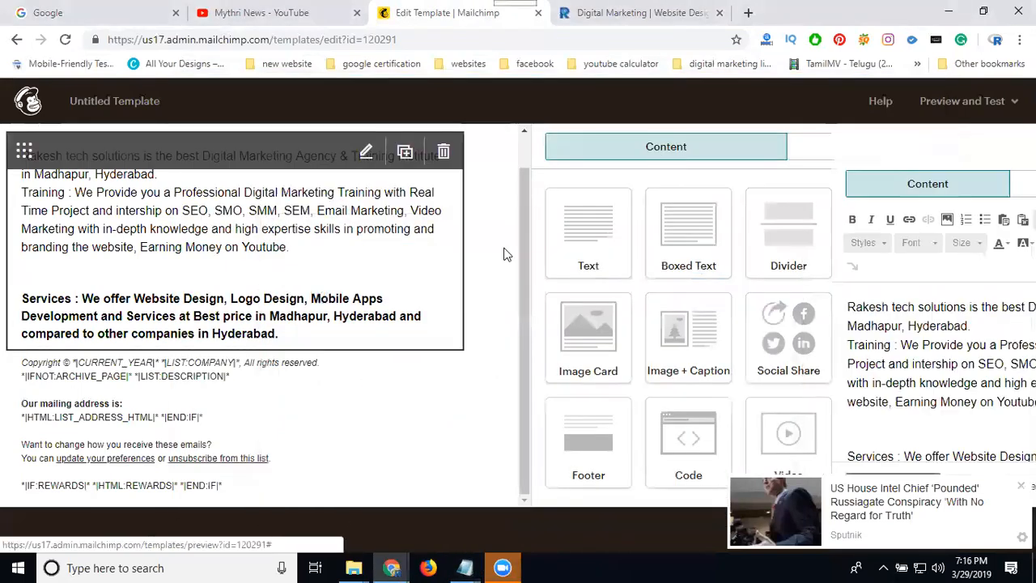
{"action": "key", "text": "ctrl+a"}
{"action": "key", "text": "ctrl+c"}
{"action": "key", "text": "BackSpace"}
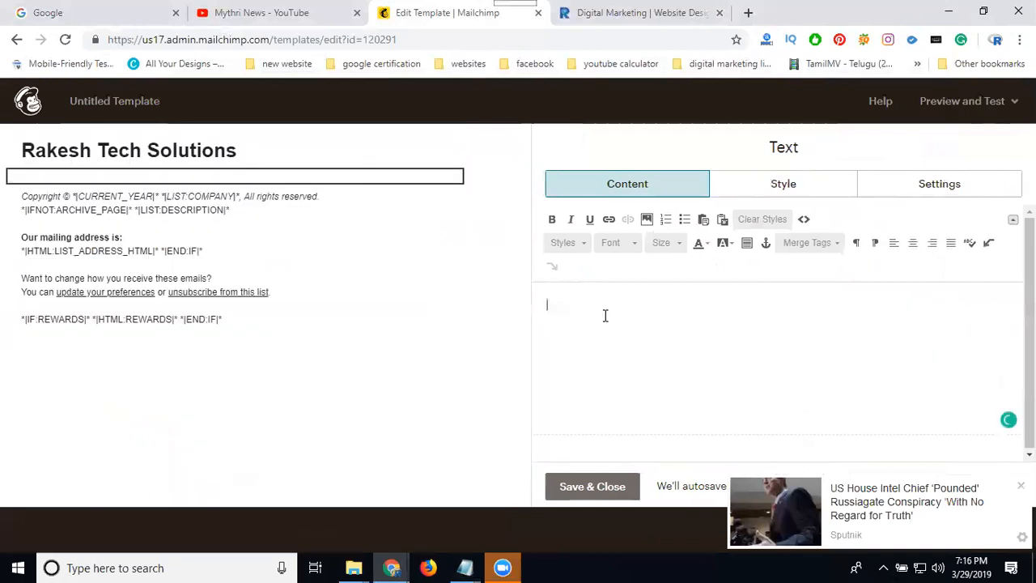
{"action": "key", "text": "ctrl+v"}
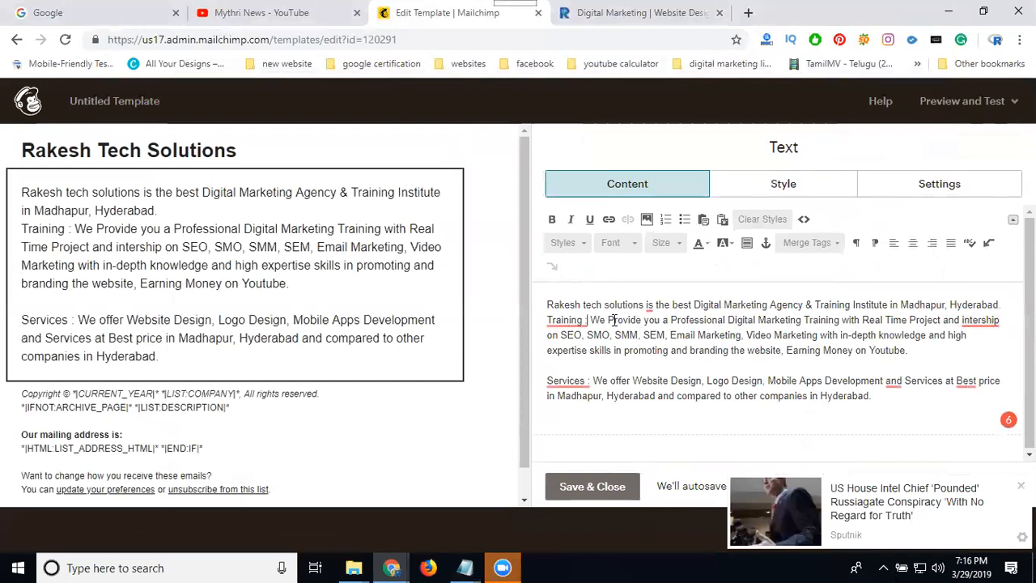
Add blank lines between the welcome, Training and Services paragraphs of the body text
{"action": "left_click", "coordinate": [1000, 305]}
{"action": "key", "text": "Return"}
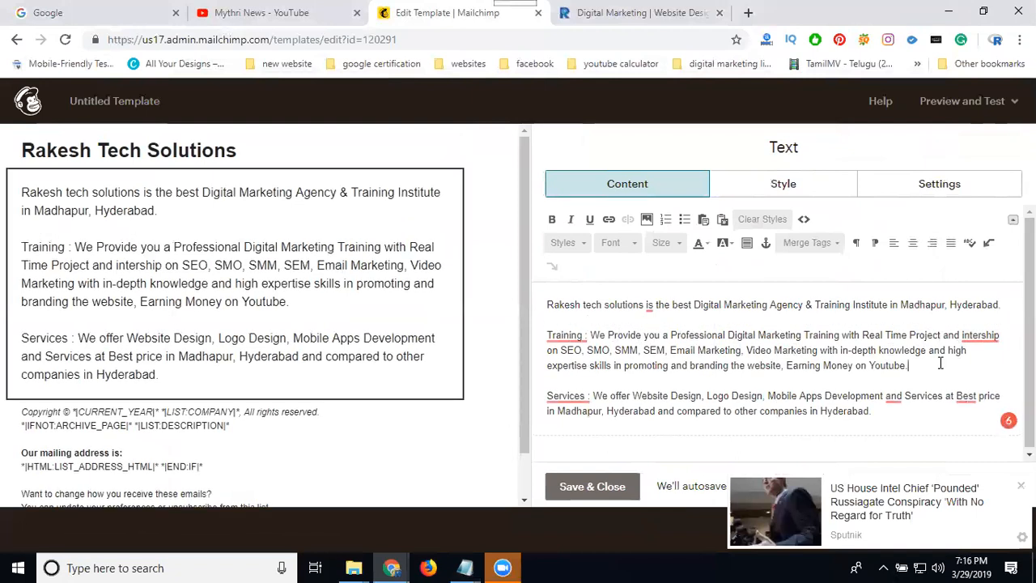
{"action": "left_click", "coordinate": [941, 363]}
{"action": "key", "text": "Return"}
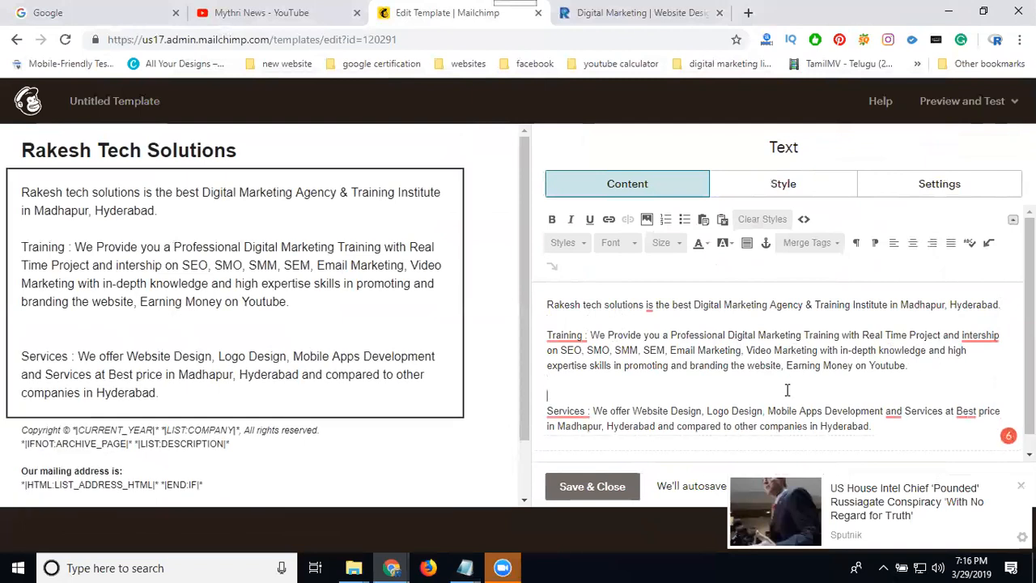
Set all the body text to font size 24 and save and close the block
{"action": "key", "text": "ctrl+a"}
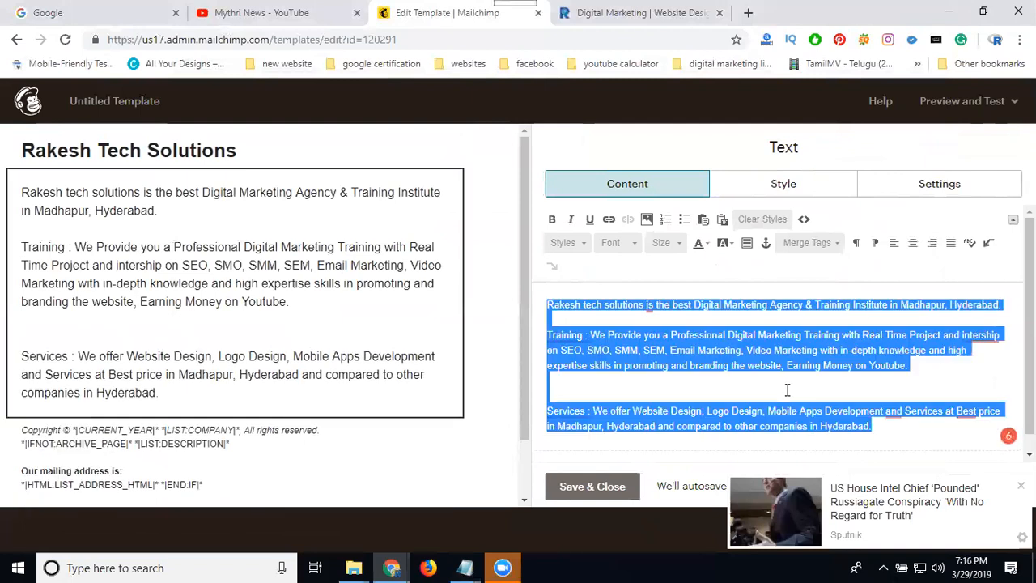
{"action": "left_click", "coordinate": [667, 242]}
{"action": "left_click", "coordinate": [669, 349]}
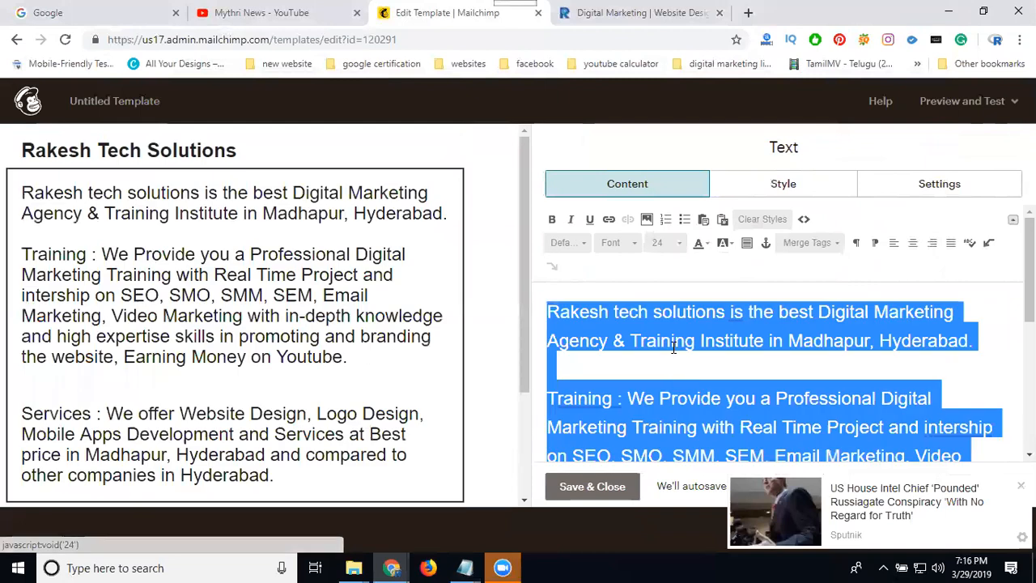
{"action": "left_click", "coordinate": [592, 486]}
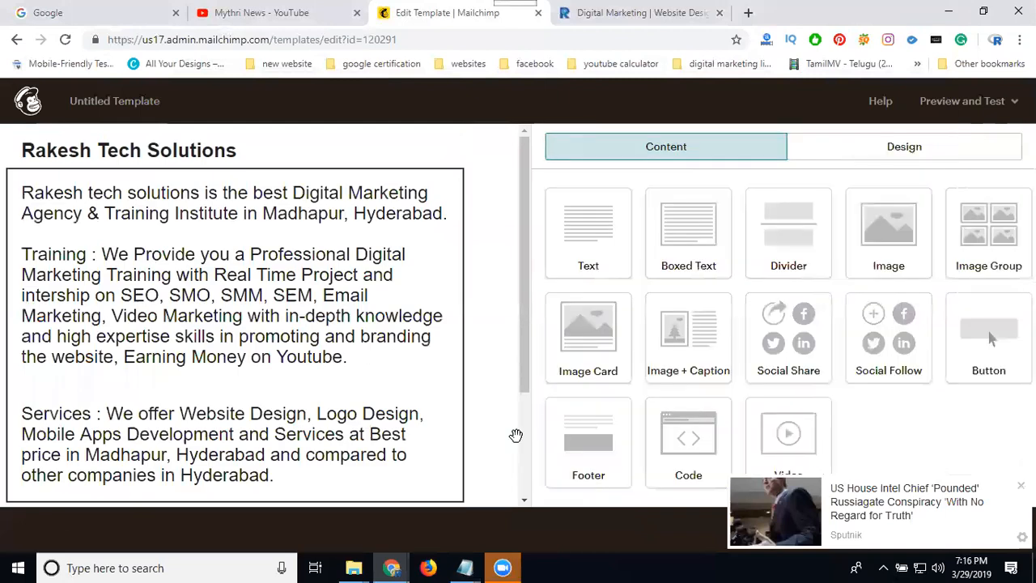
Delete the footer block with the copyright and mailing address below the body text
{"action": "scroll", "coordinate": [234, 230], "scroll_direction": "down", "scroll_amount": 2}
{"action": "mouse_move", "coordinate": [302, 391]}
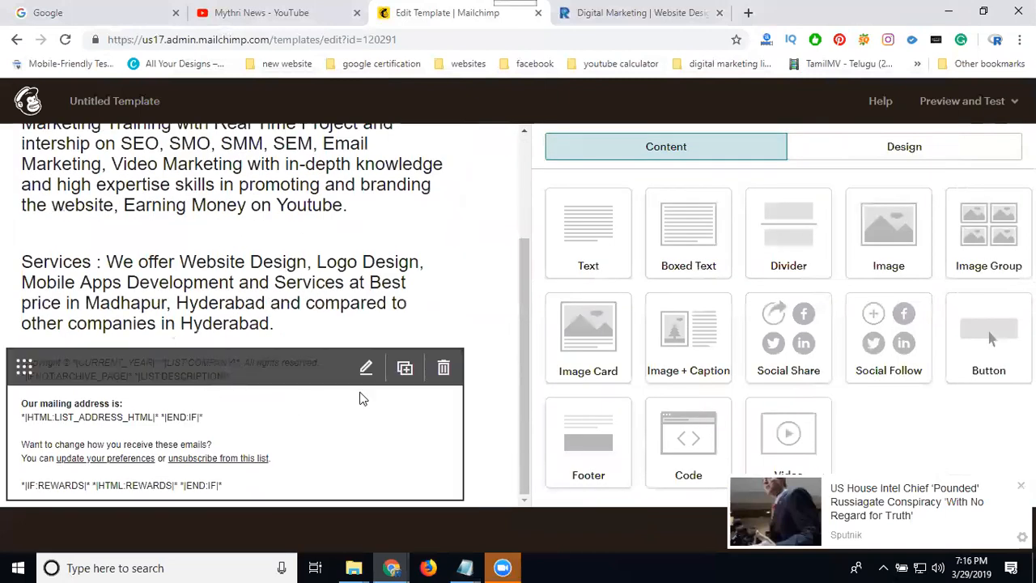
{"action": "left_click", "coordinate": [443, 368]}
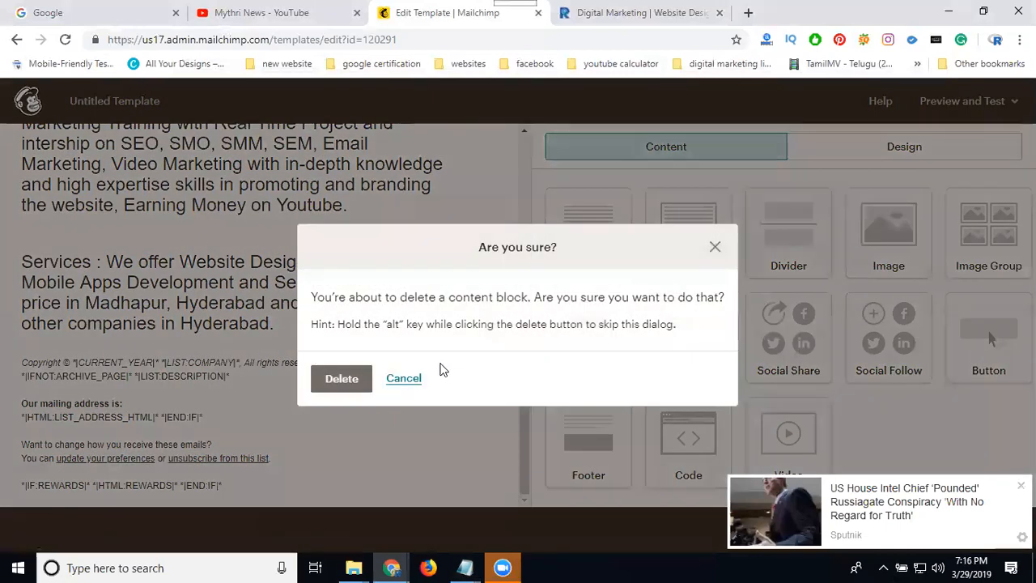
{"action": "left_click", "coordinate": [350, 385]}
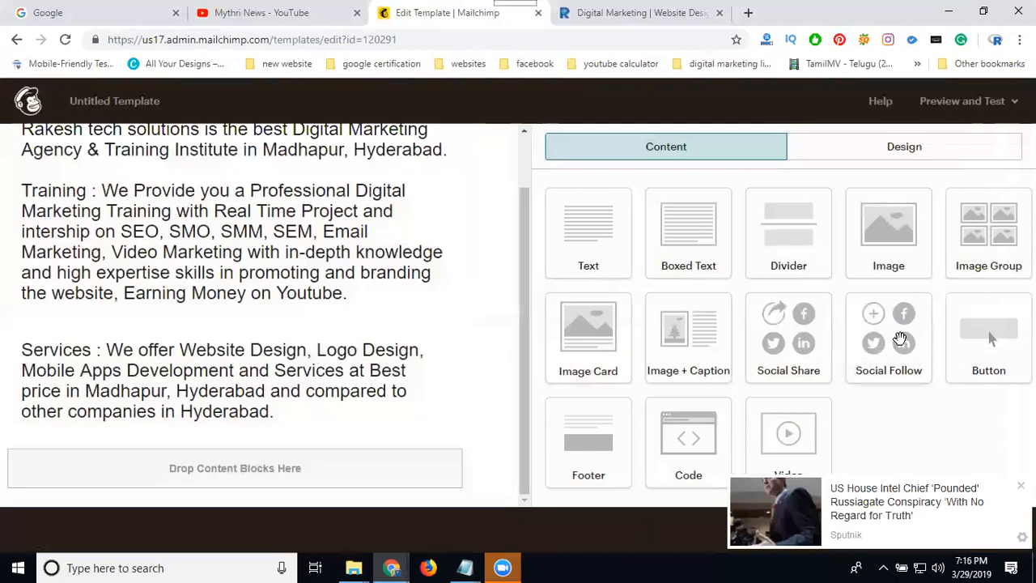
{"action": "left_click_drag", "start_coordinate": [900, 338], "coordinate": [337, 458]}
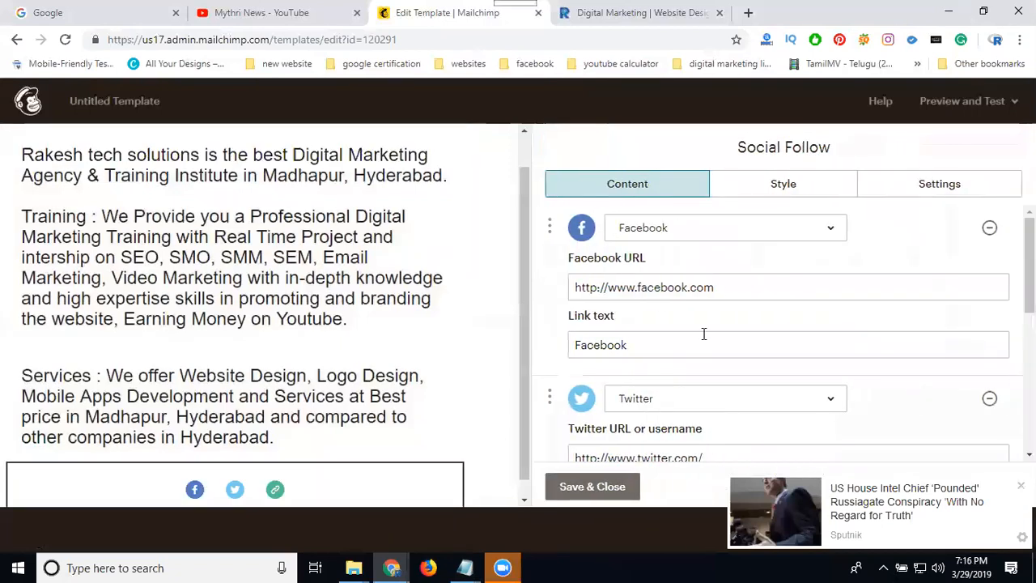
{"action": "type", "text": "/rakeshtechsolutions"}
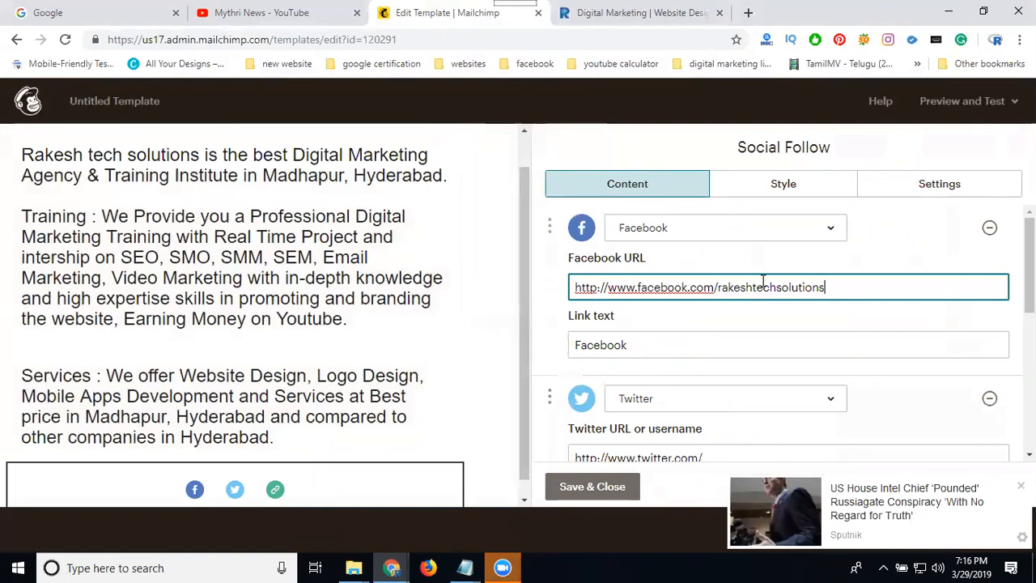
{"action": "scroll", "coordinate": [709, 404], "scroll_direction": "down", "scroll_amount": 2}
{"action": "left_click", "coordinate": [726, 307]}
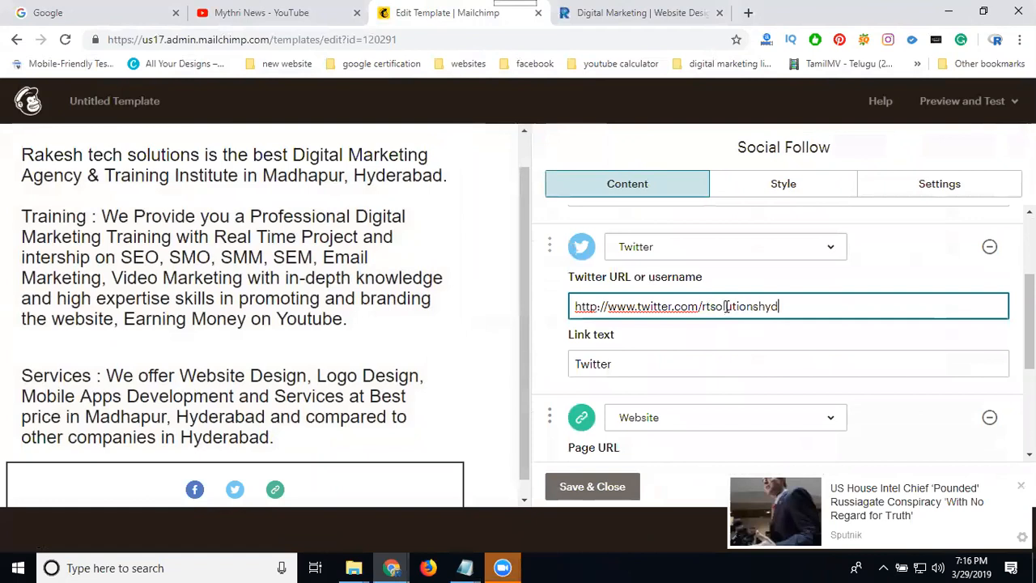
{"action": "scroll", "coordinate": [690, 310], "scroll_direction": "down", "scroll_amount": 2}
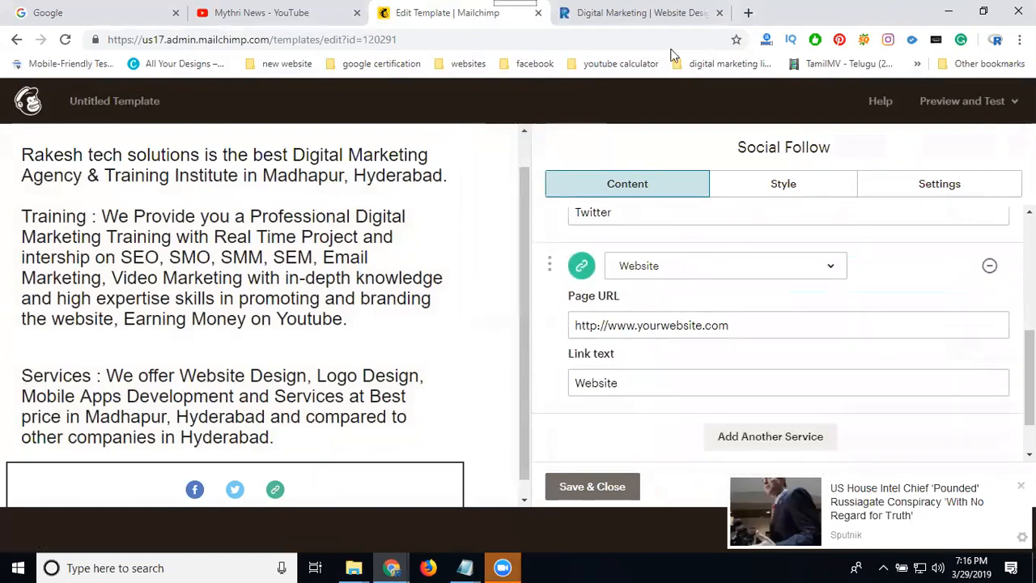
Copy the address from the Rakesh Tech Solutions website tab and paste it as the Website page URL
{"action": "left_click", "coordinate": [659, 14]}
{"action": "left_click", "coordinate": [492, 40]}
{"action": "key", "text": "ctrl+c"}
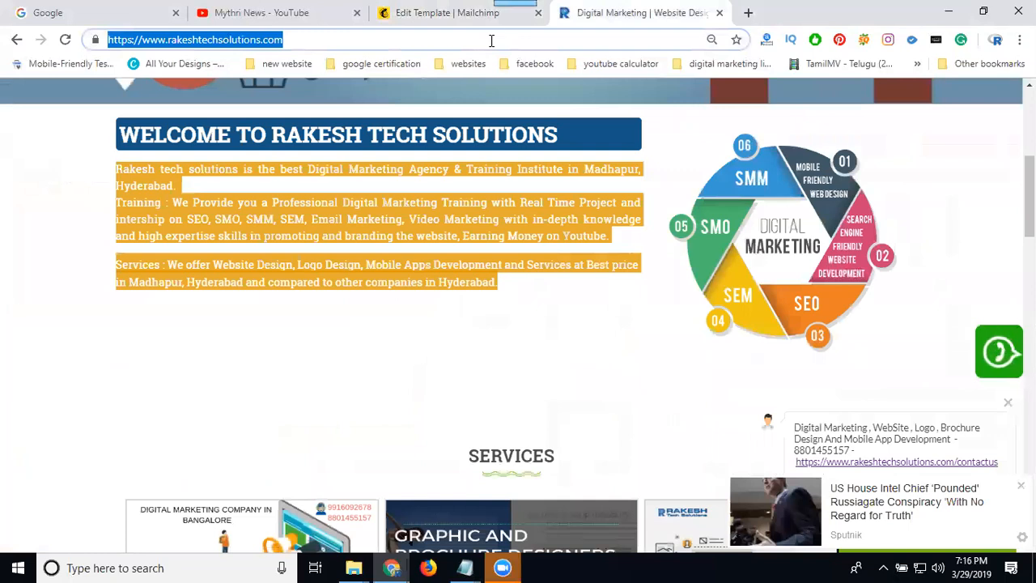
{"action": "left_click", "coordinate": [464, 12]}
{"action": "triple_click", "coordinate": [674, 330]}
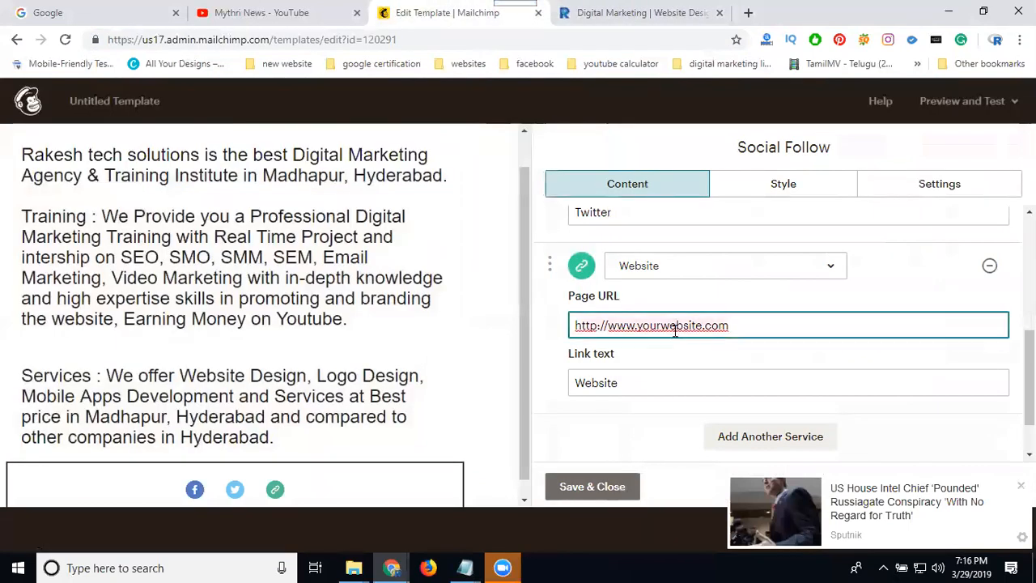
{"action": "key", "text": "ctrl+v"}
Add another service to the Social Follow block and change it to Instagram
{"action": "left_click", "coordinate": [752, 432]}
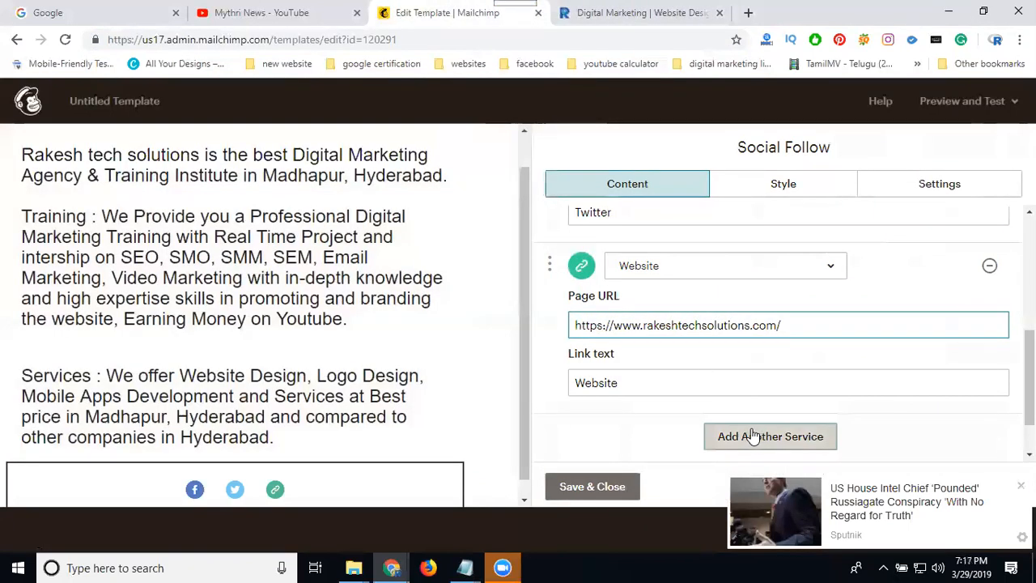
{"action": "scroll", "coordinate": [723, 346], "scroll_direction": "down", "scroll_amount": 2}
{"action": "scroll", "coordinate": [723, 346], "scroll_direction": "down", "scroll_amount": 2}
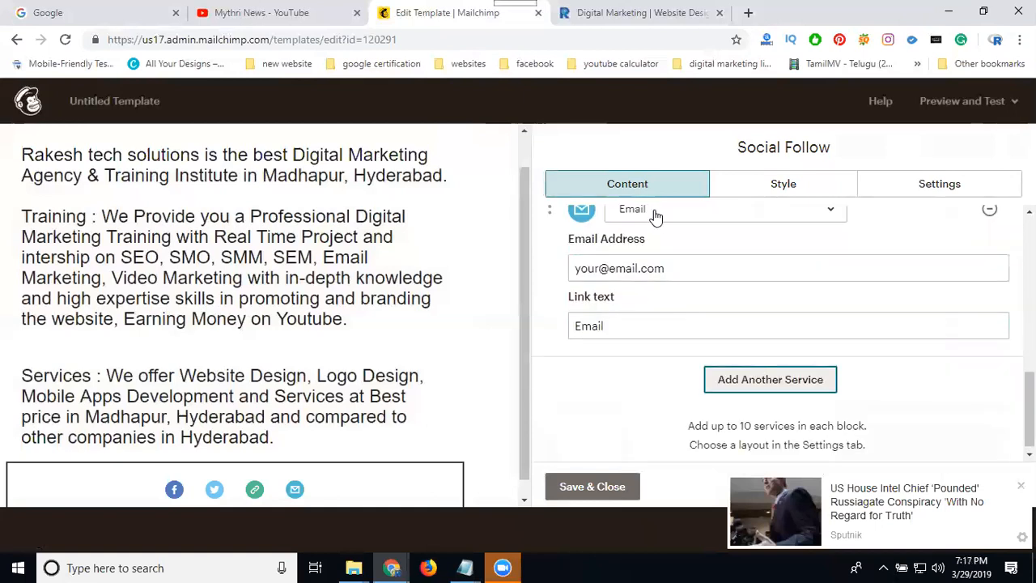
{"action": "left_click", "coordinate": [656, 213]}
{"action": "scroll", "coordinate": [661, 271], "scroll_direction": "up", "scroll_amount": 2}
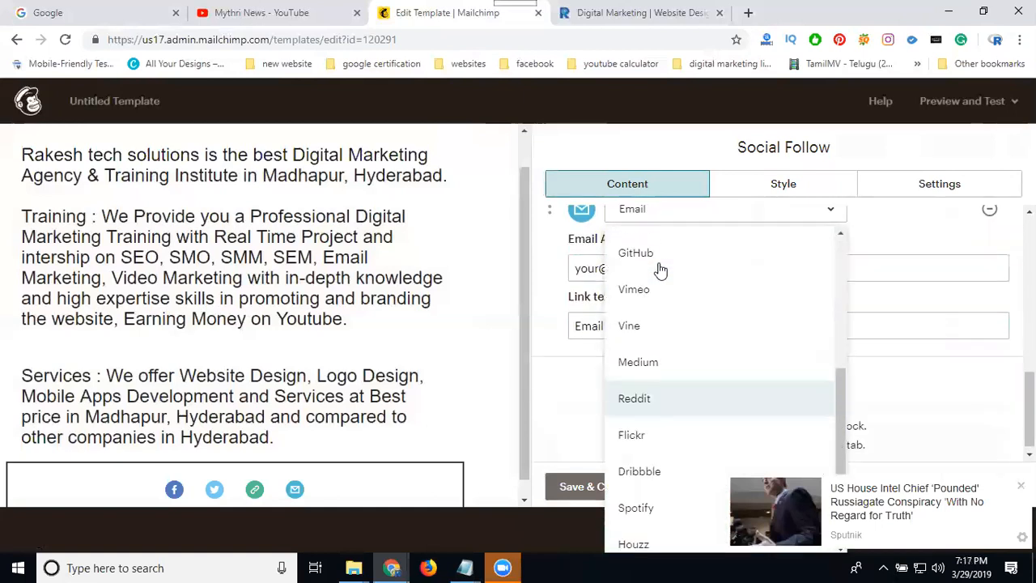
{"action": "scroll", "coordinate": [661, 270], "scroll_direction": "up", "scroll_amount": 5}
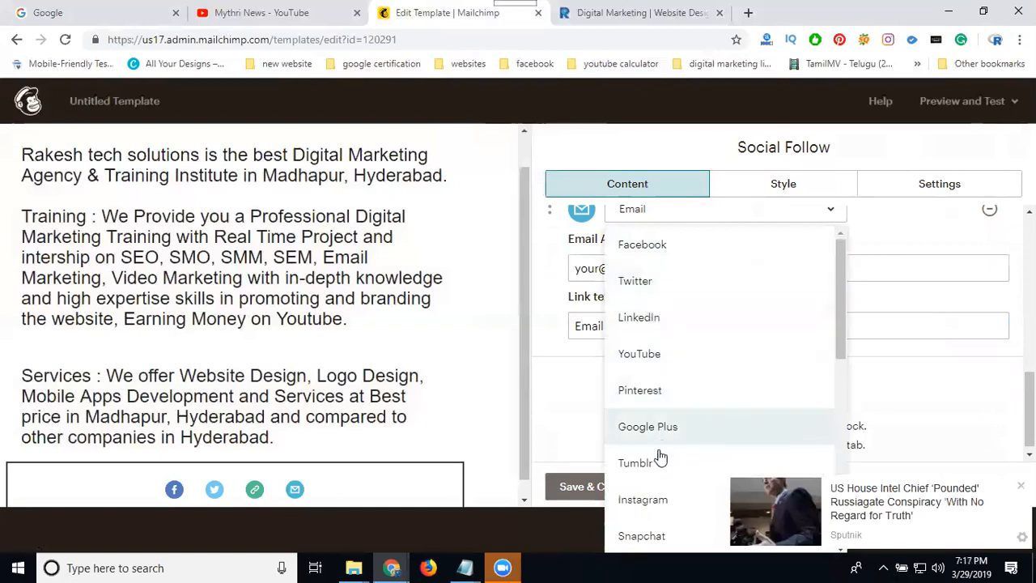
{"action": "left_click", "coordinate": [654, 497]}
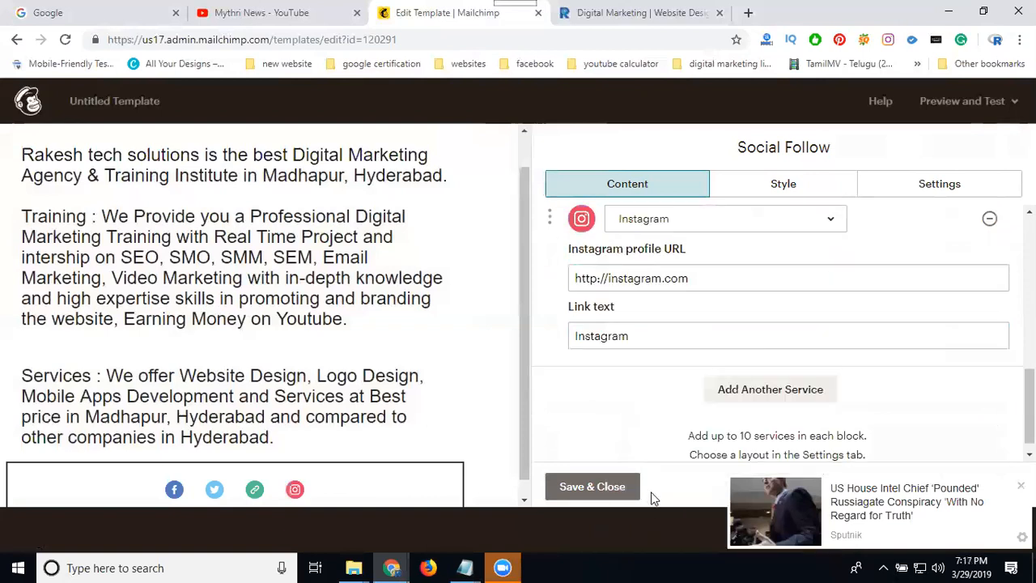
{"action": "left_click", "coordinate": [720, 268]}
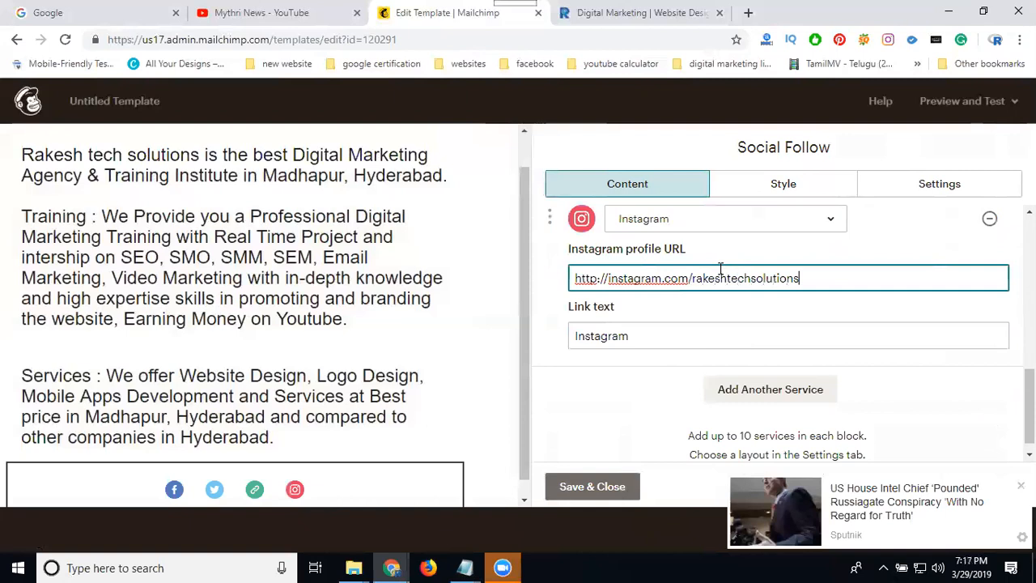
{"action": "left_click", "coordinate": [593, 488]}
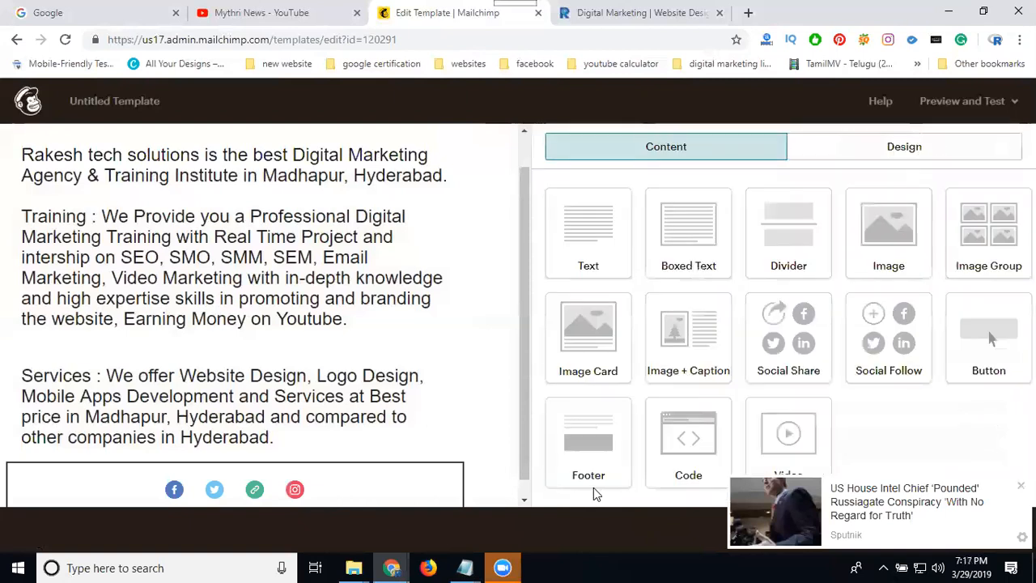
Add an Image block at the top of the template above the heading
{"action": "scroll", "coordinate": [317, 345], "scroll_direction": "up", "scroll_amount": 1}
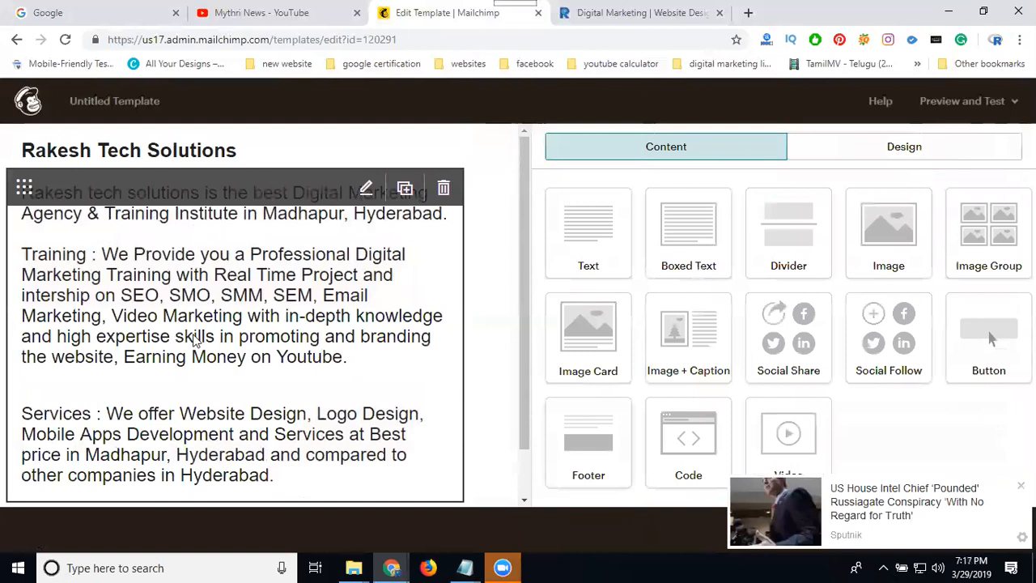
{"action": "scroll", "coordinate": [229, 343], "scroll_direction": "down", "scroll_amount": 1}
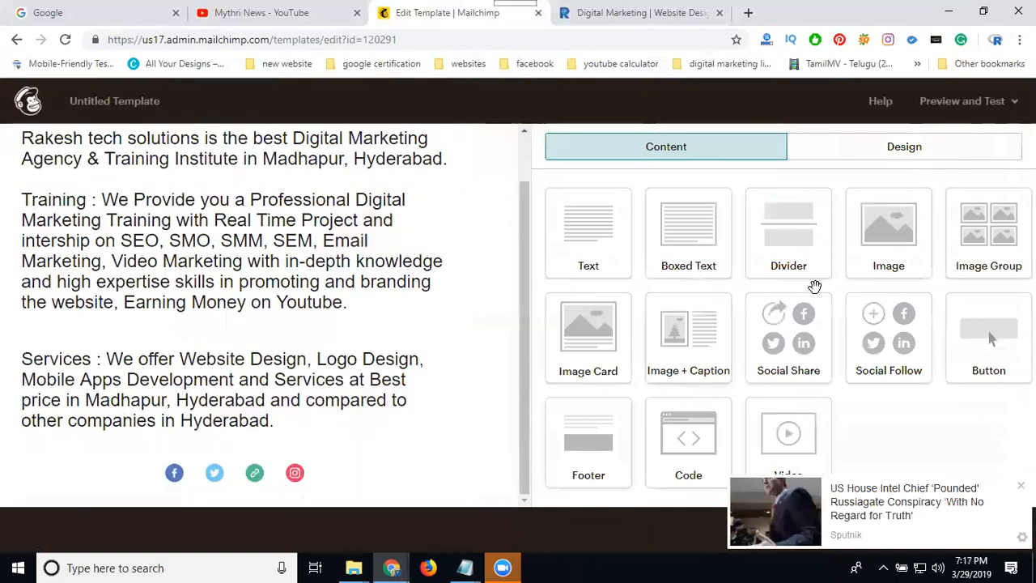
{"action": "left_click_drag", "start_coordinate": [887, 233], "coordinate": [342, 144]}
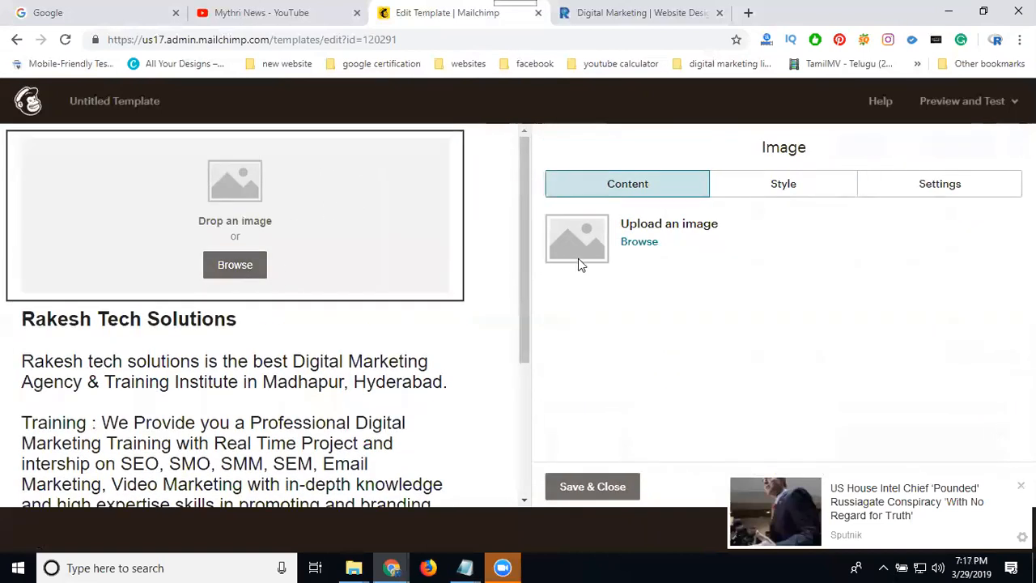
Upload the image WhatsApp Image 2018-09-17 at 10.02.31 AM from the rts services 2018 new images folder for the Image block
{"action": "left_click", "coordinate": [629, 243]}
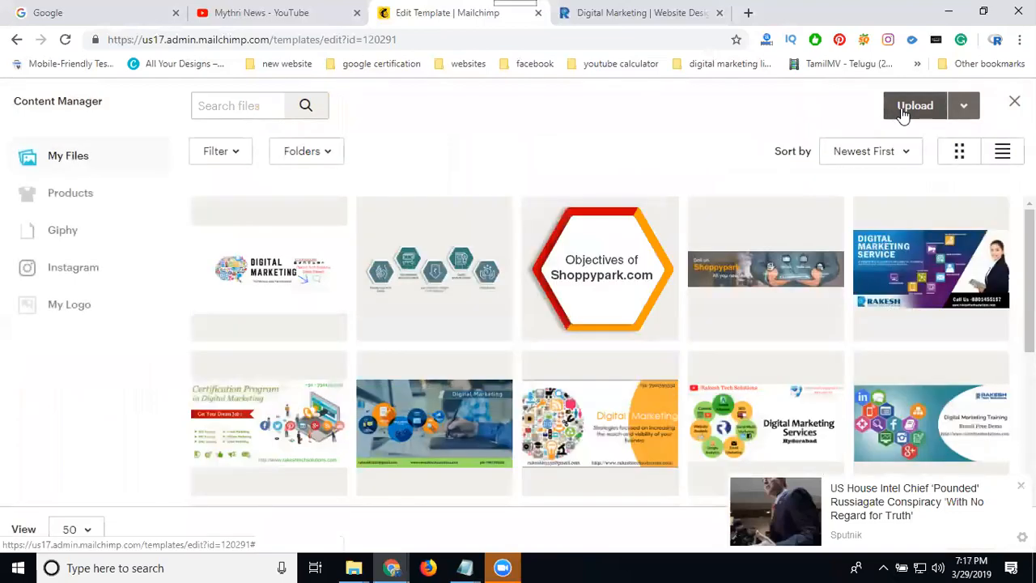
{"action": "left_click", "coordinate": [905, 113]}
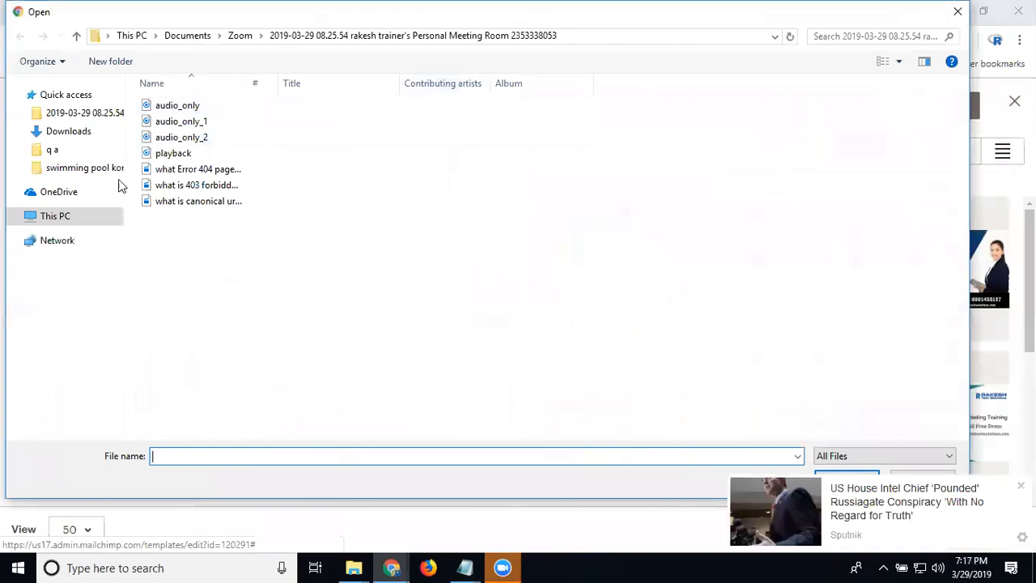
{"action": "left_click", "coordinate": [65, 368]}
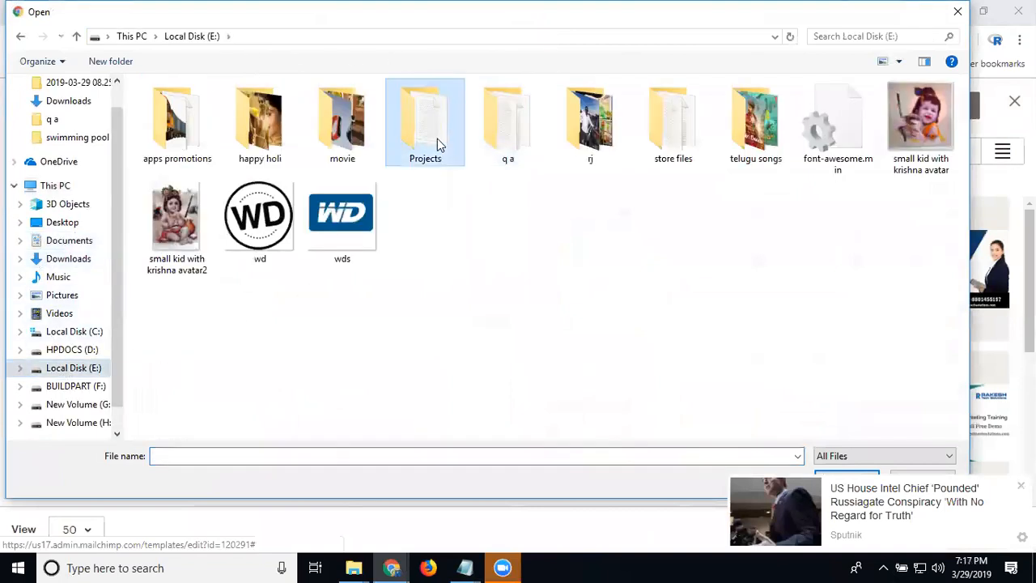
{"action": "double_click", "coordinate": [438, 144]}
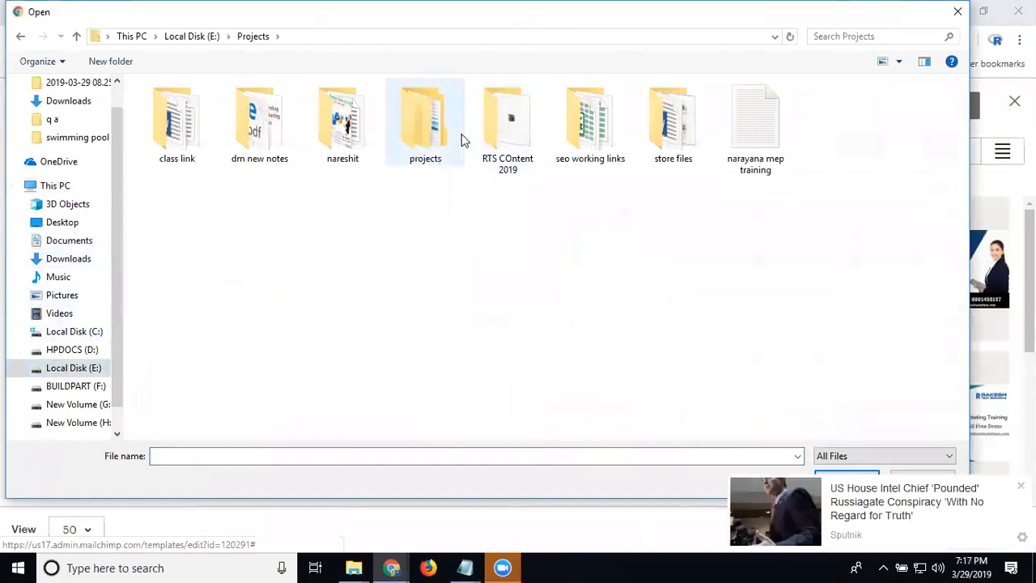
{"action": "left_click", "coordinate": [488, 138]}
{"action": "double_click", "coordinate": [488, 138]}
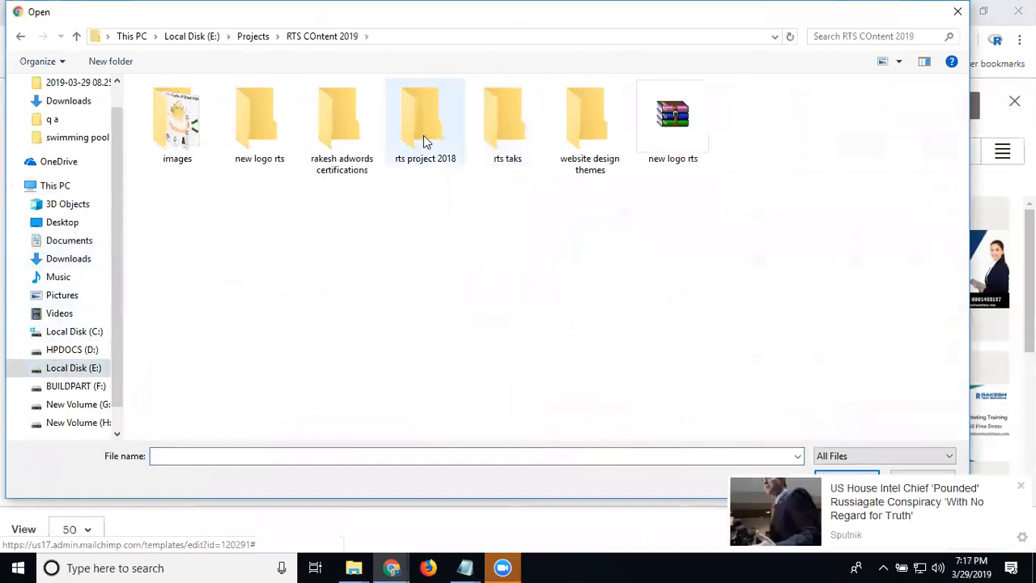
{"action": "double_click", "coordinate": [424, 135]}
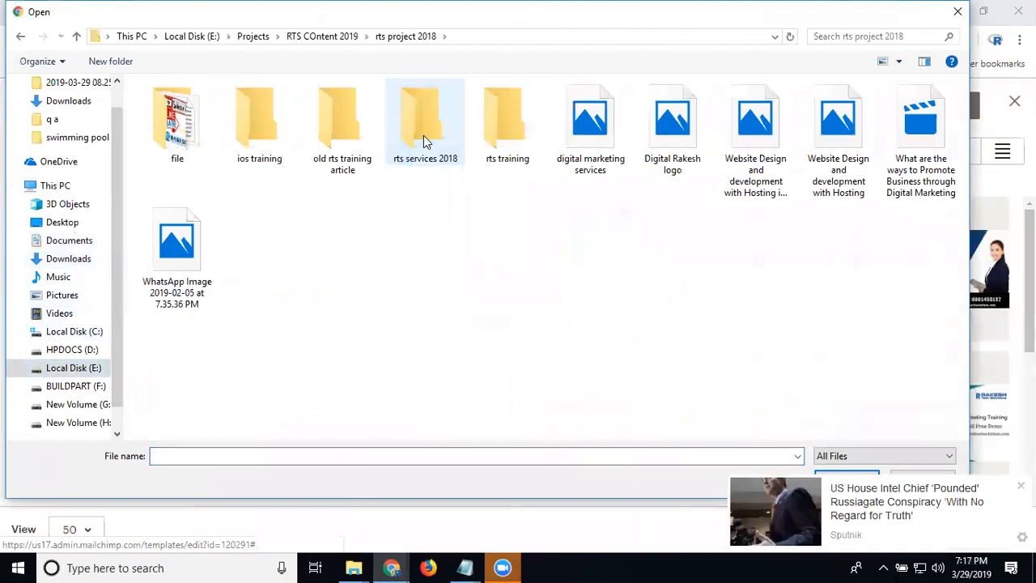
{"action": "double_click", "coordinate": [413, 135]}
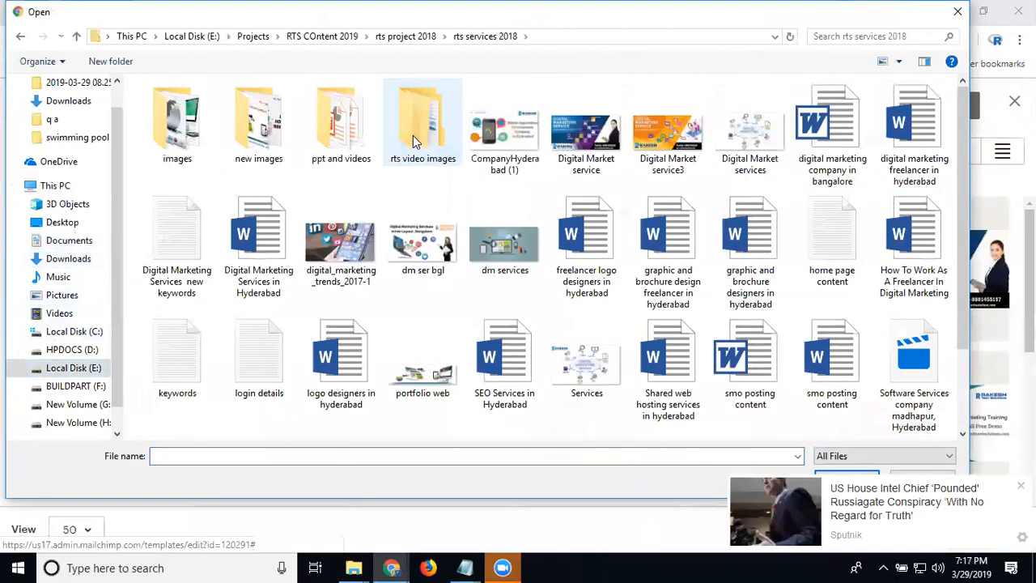
{"action": "double_click", "coordinate": [194, 141]}
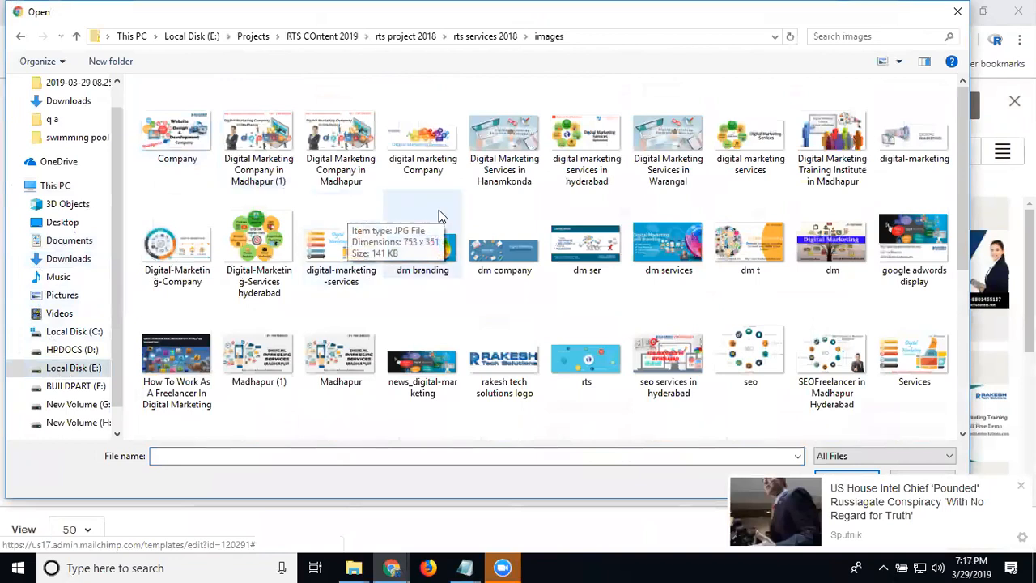
{"action": "scroll", "coordinate": [567, 225], "scroll_direction": "down", "scroll_amount": 3}
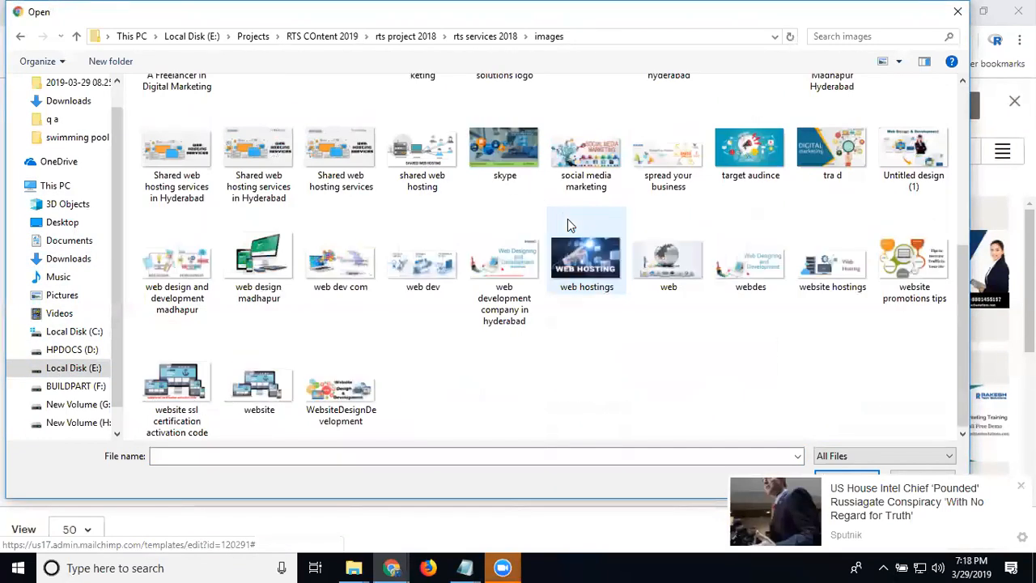
{"action": "left_click", "coordinate": [464, 38]}
{"action": "double_click", "coordinate": [285, 136]}
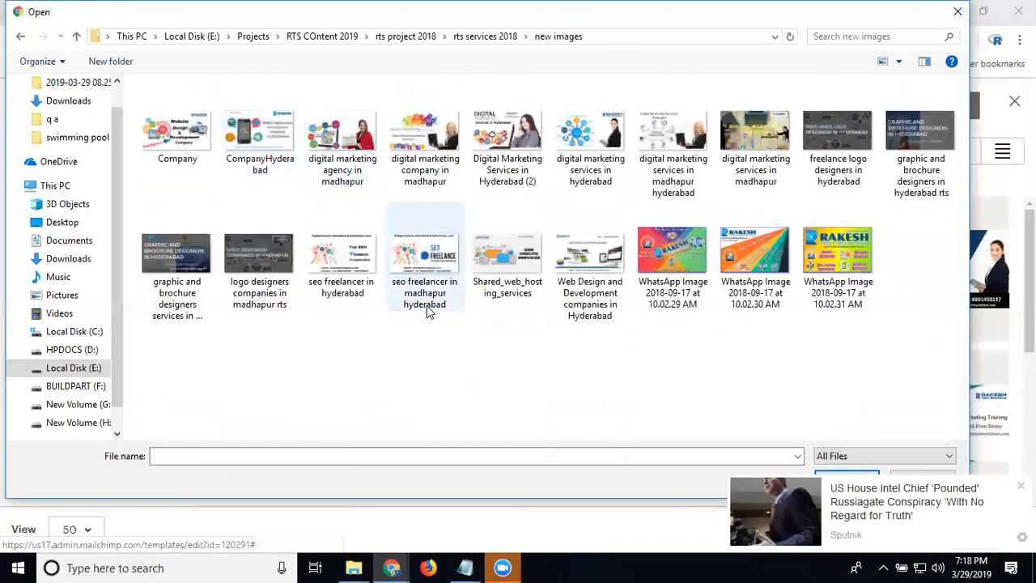
{"action": "left_click", "coordinate": [850, 250]}
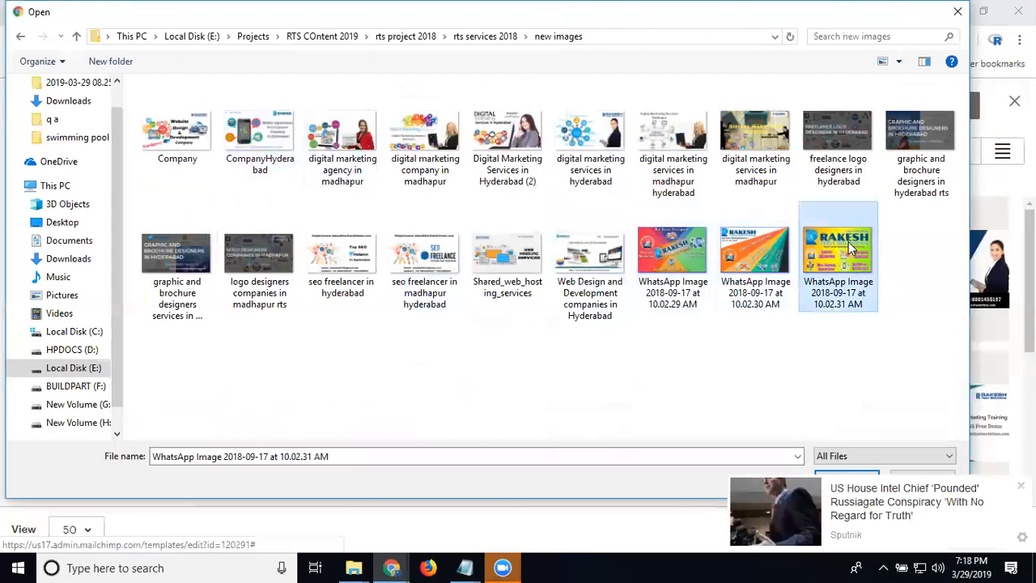
{"action": "double_click", "coordinate": [848, 244]}
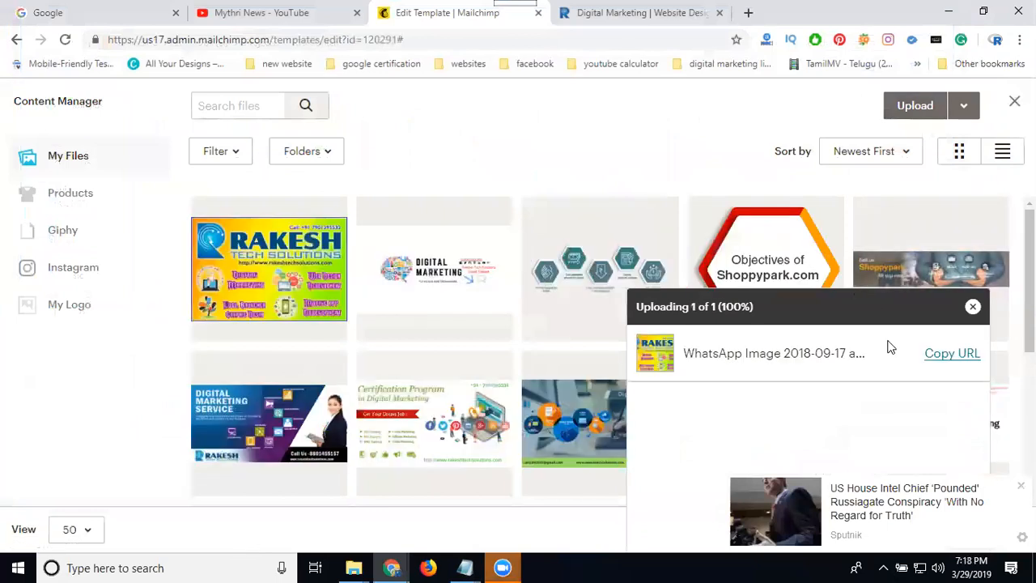
Insert the uploaded Rakesh Tech Solutions banner into the Image block and save and close the block
{"action": "left_click", "coordinate": [972, 307]}
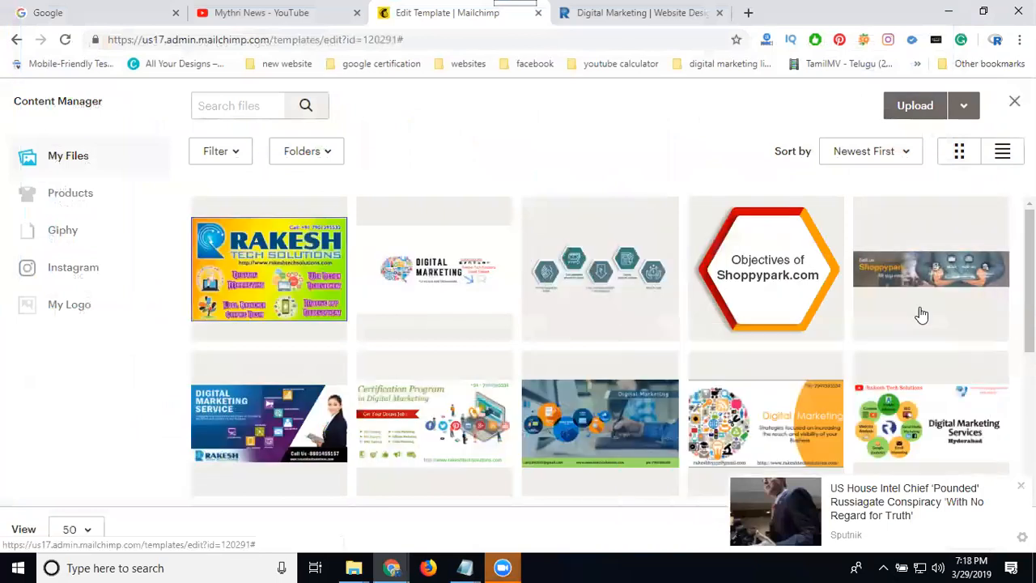
{"action": "left_click", "coordinate": [338, 268]}
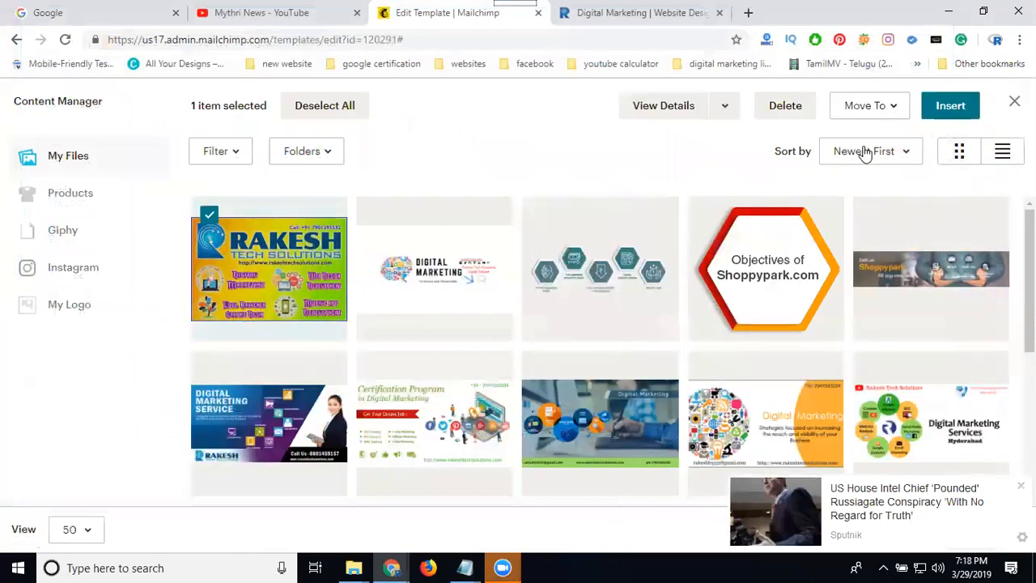
{"action": "left_click", "coordinate": [952, 106]}
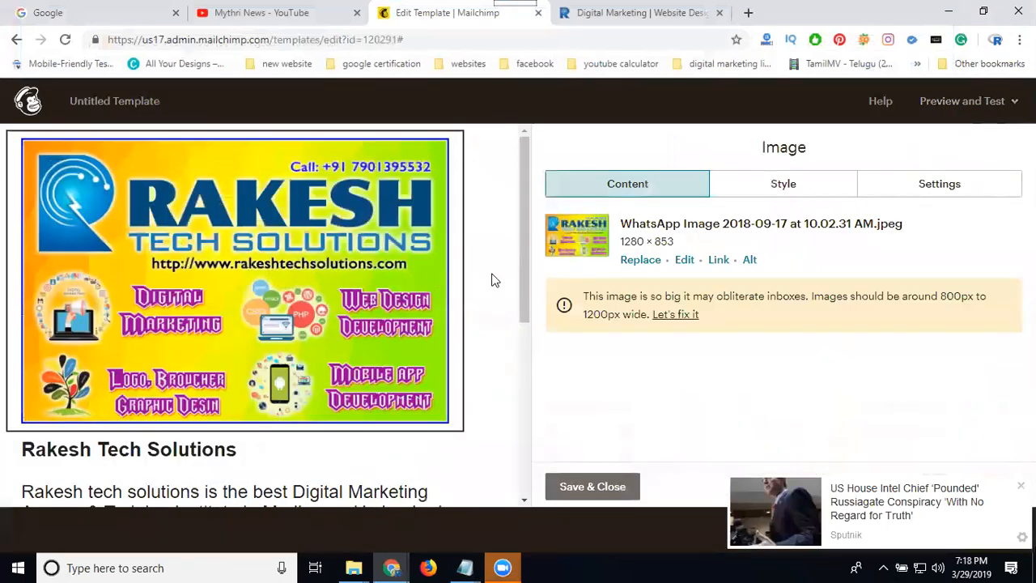
{"action": "left_click", "coordinate": [590, 486]}
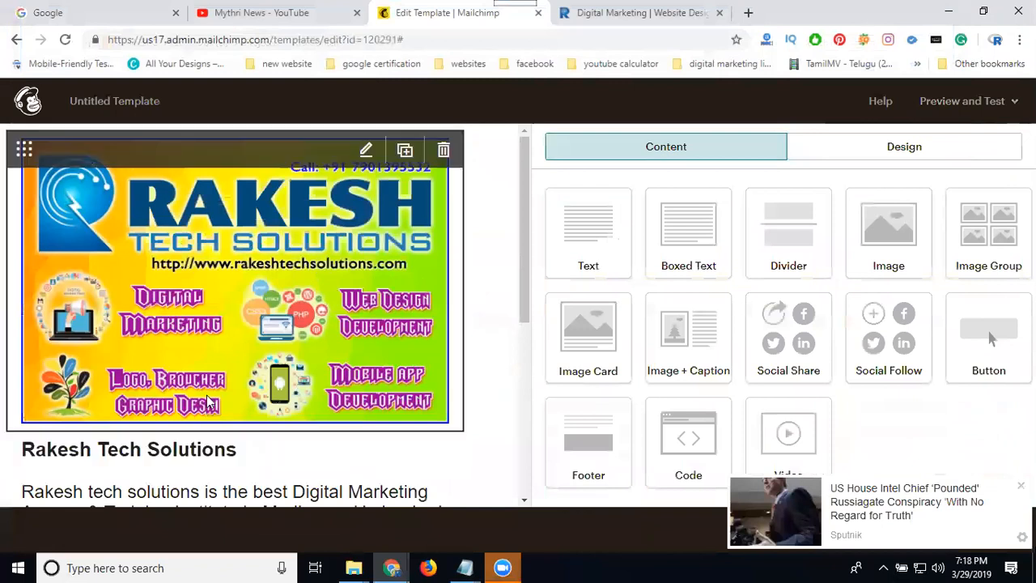
Move the Rakesh Tech Solutions heading block above the banner image and save and close the image block
{"action": "left_click", "coordinate": [68, 450]}
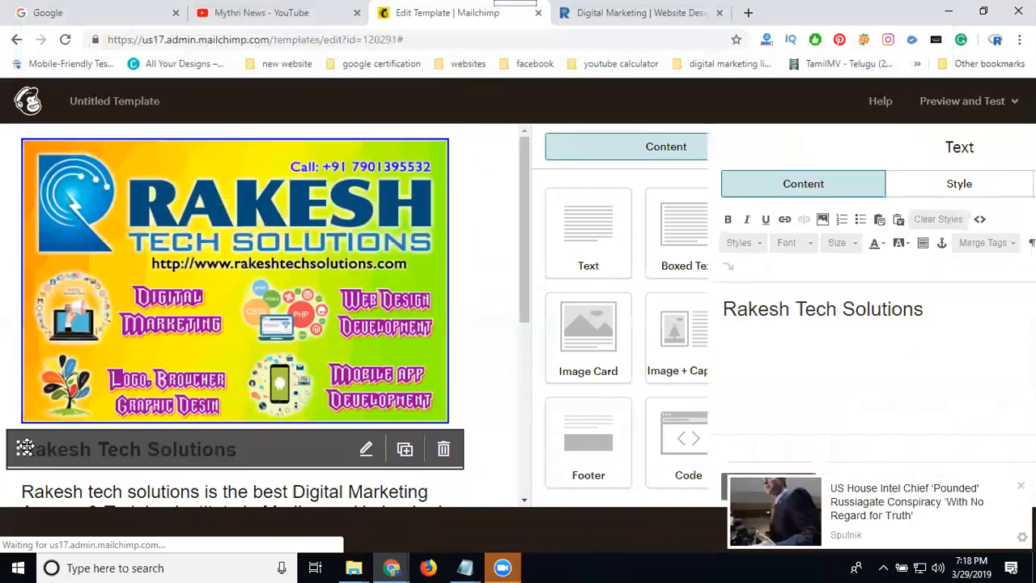
{"action": "left_click_drag", "start_coordinate": [24, 446], "coordinate": [66, 142]}
{"action": "left_click", "coordinate": [163, 196]}
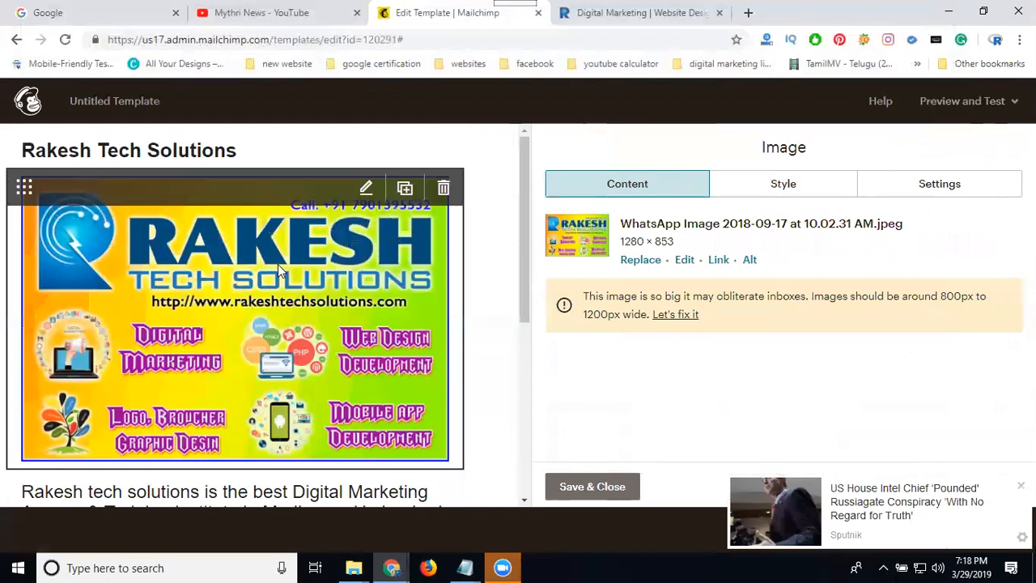
{"action": "left_click", "coordinate": [592, 487]}
Save and exit the template, naming it rakesh tech solutions welcome message
{"action": "scroll", "coordinate": [247, 333], "scroll_direction": "down", "scroll_amount": 2}
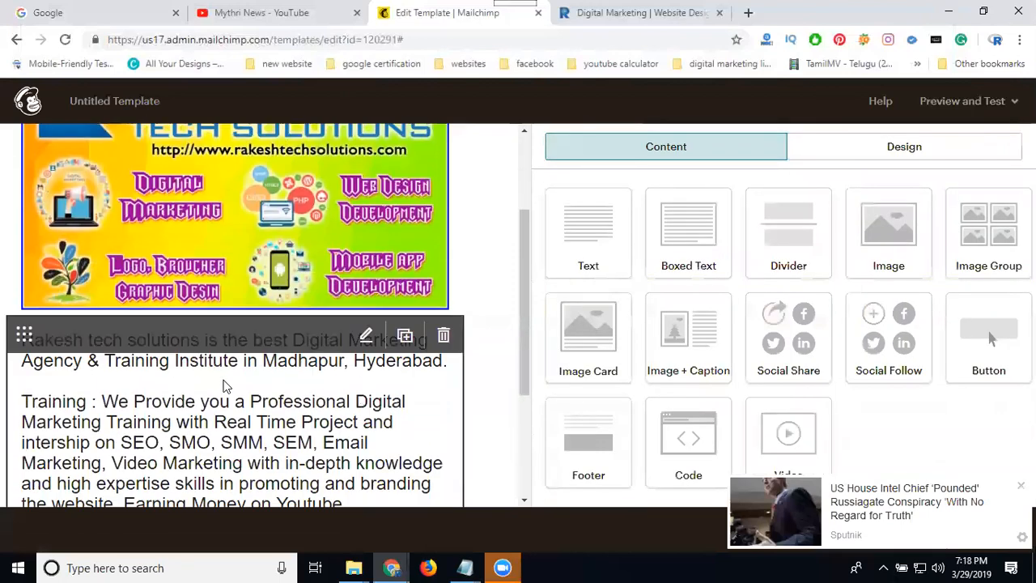
{"action": "scroll", "coordinate": [223, 397], "scroll_direction": "down", "scroll_amount": 3}
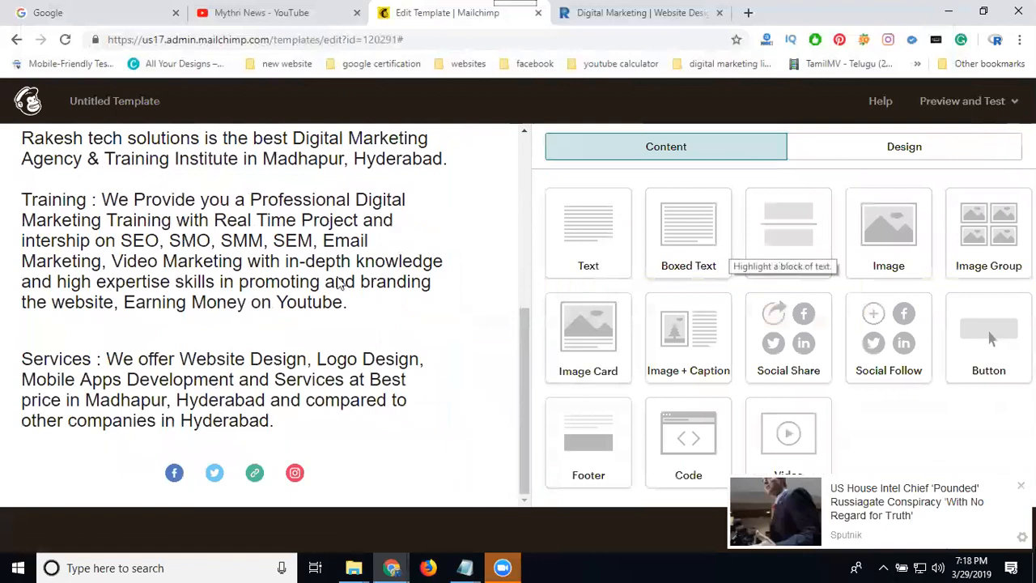
{"action": "scroll", "coordinate": [281, 273], "scroll_direction": "up", "scroll_amount": 4}
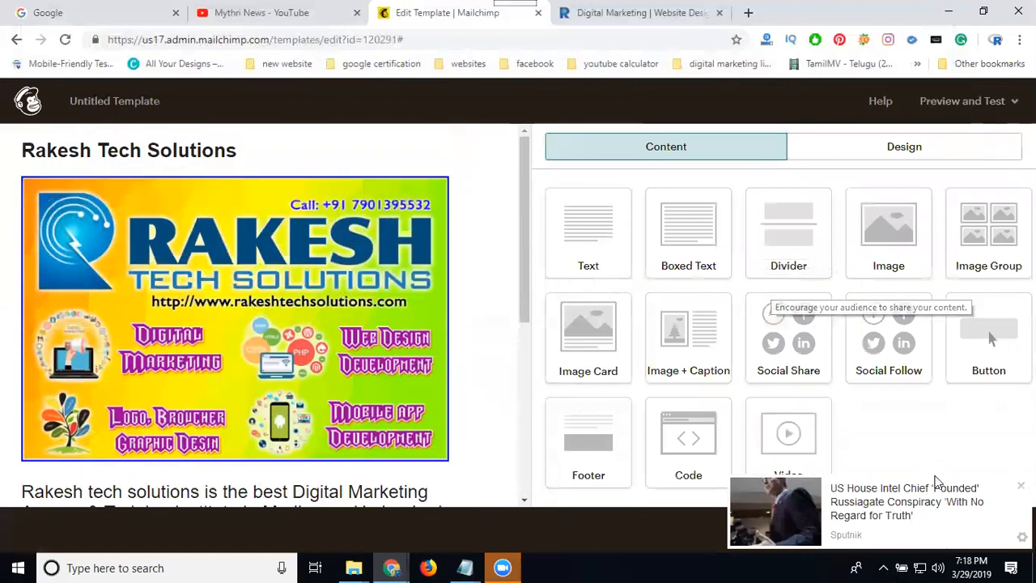
{"action": "left_click", "coordinate": [1021, 486]}
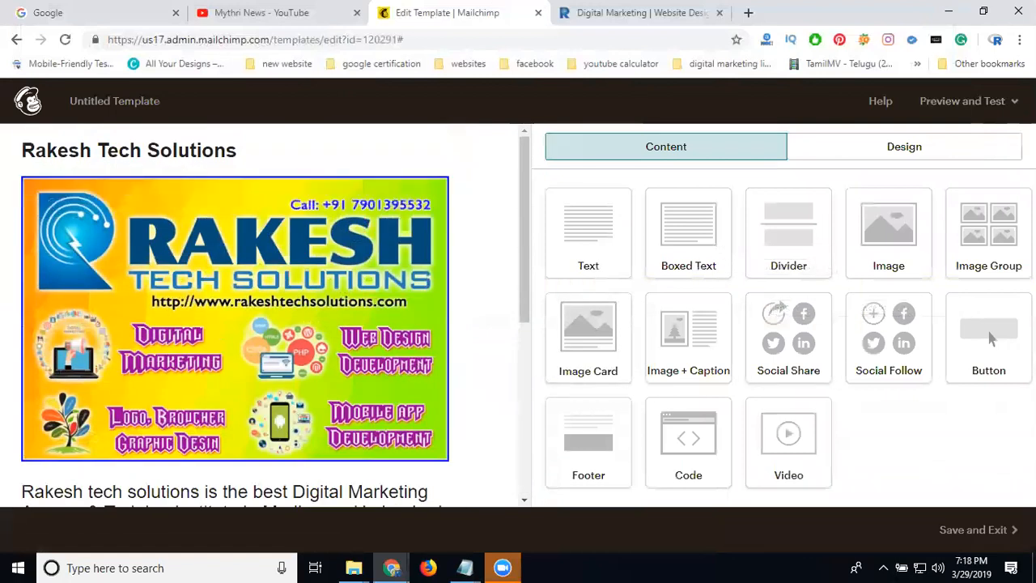
{"action": "left_click", "coordinate": [972, 526]}
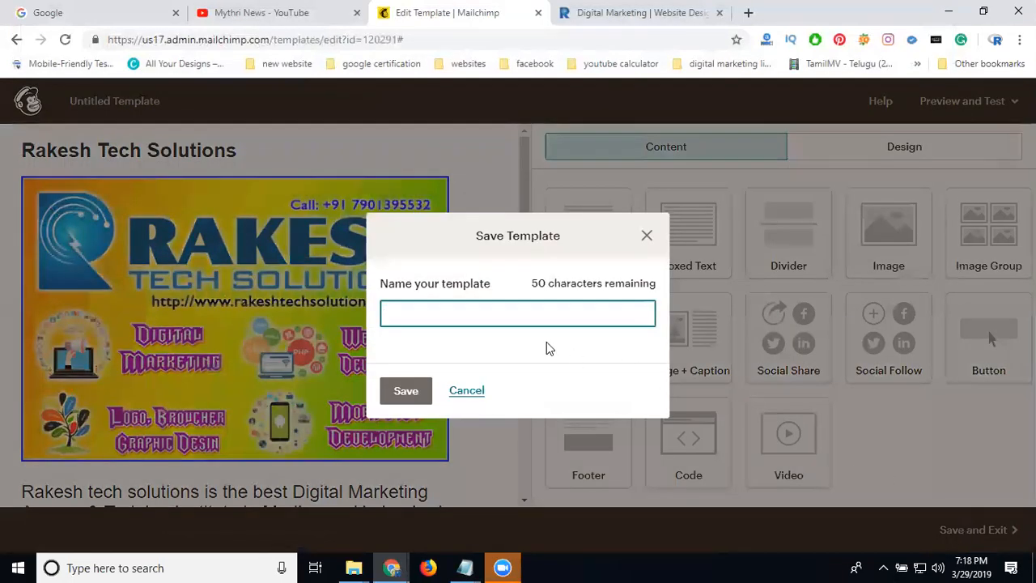
{"action": "type", "text": "rakesh tech solu"}
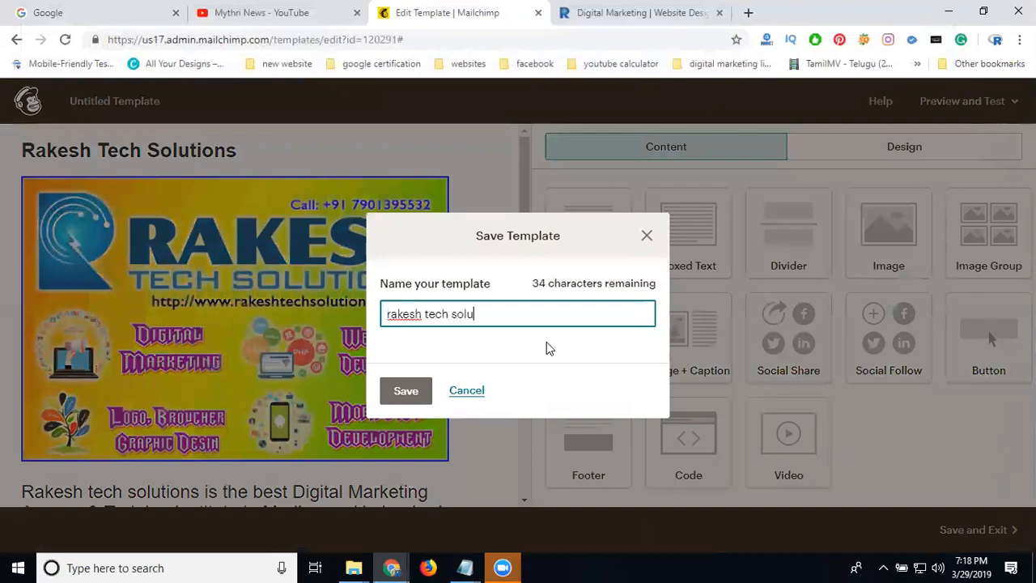
{"action": "type", "text": "tions welcome message"}
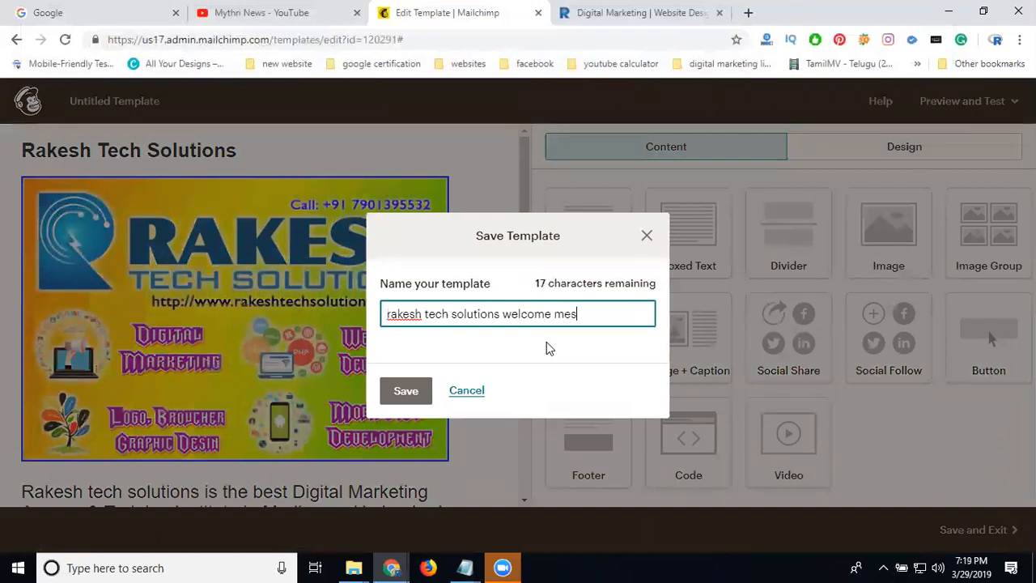
{"action": "left_click", "coordinate": [406, 390]}
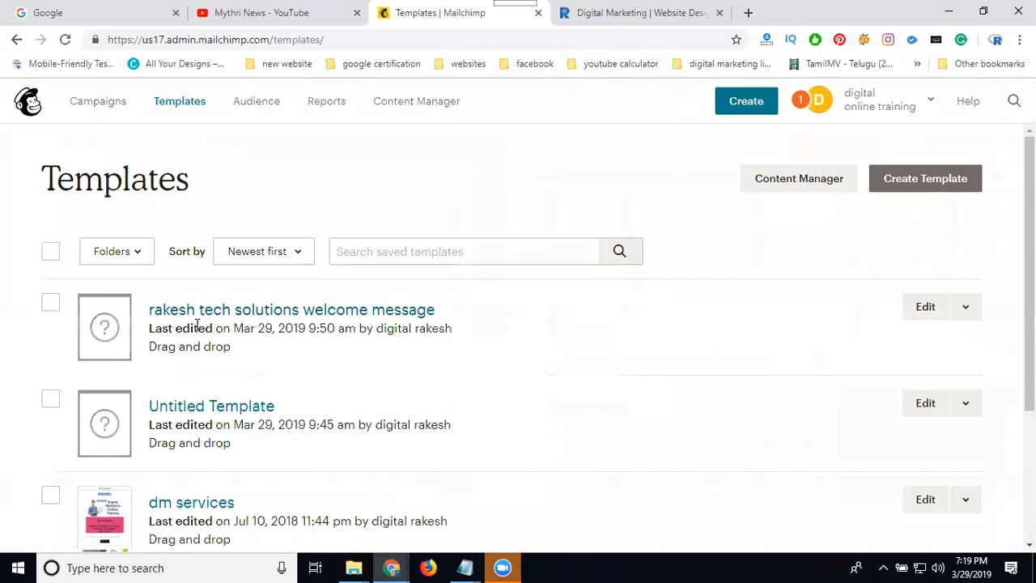
Delete the Untitled Template from the templates list, confirming with DELETE
{"action": "left_click", "coordinate": [51, 400]}
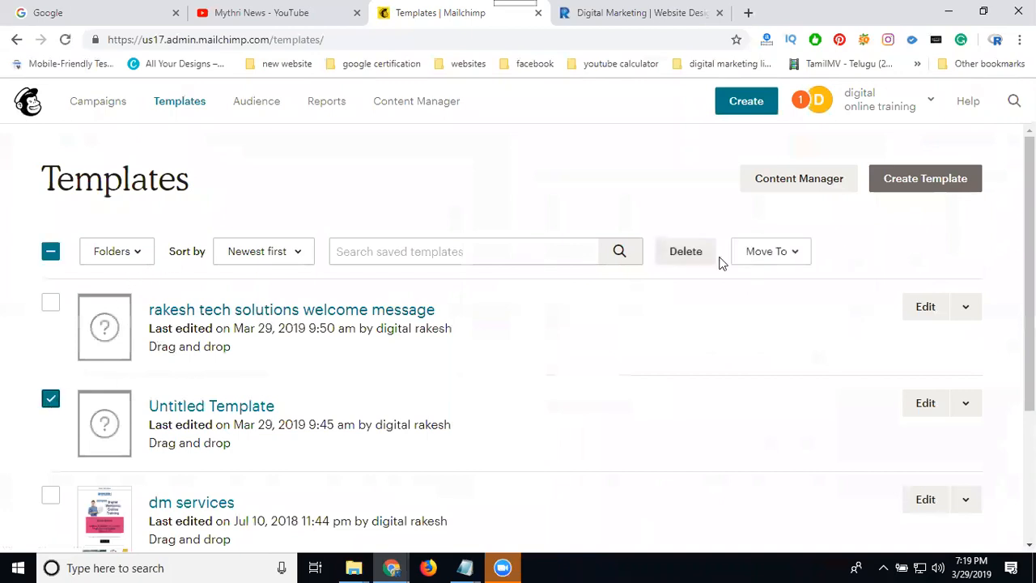
{"action": "left_click", "coordinate": [692, 258]}
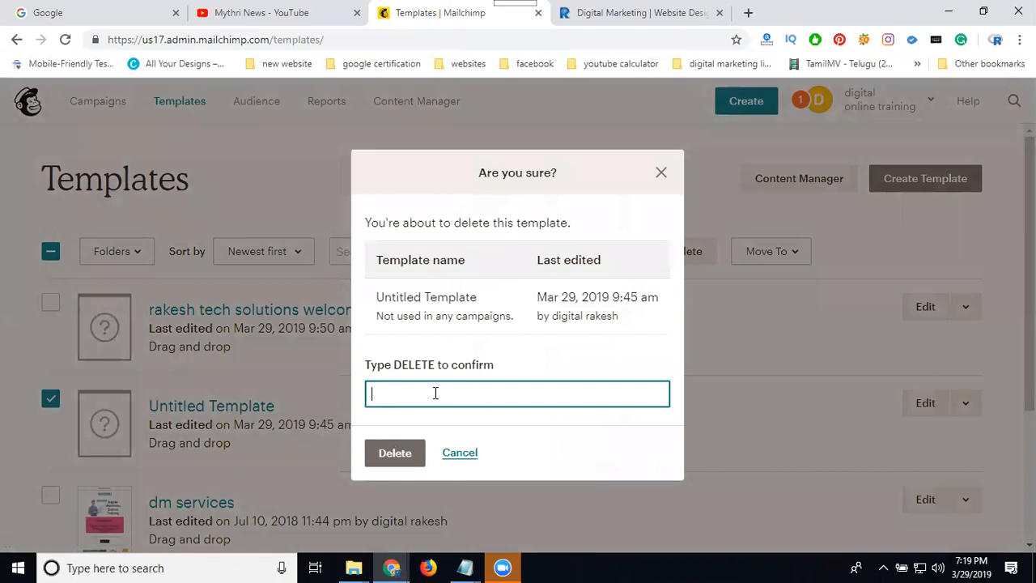
{"action": "type", "text": "d"}
{"action": "left_click", "coordinate": [392, 453]}
{"action": "left_click", "coordinate": [421, 398]}
{"action": "key", "text": "BackSpace"}
{"action": "type", "text": "no"}
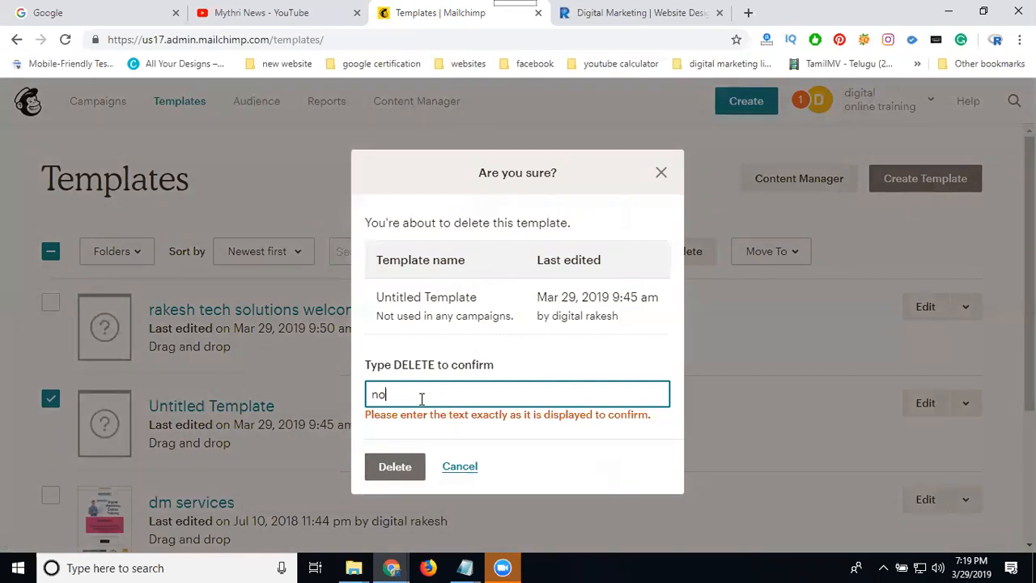
{"action": "type", "text": " need"}
{"action": "left_click", "coordinate": [394, 466]}
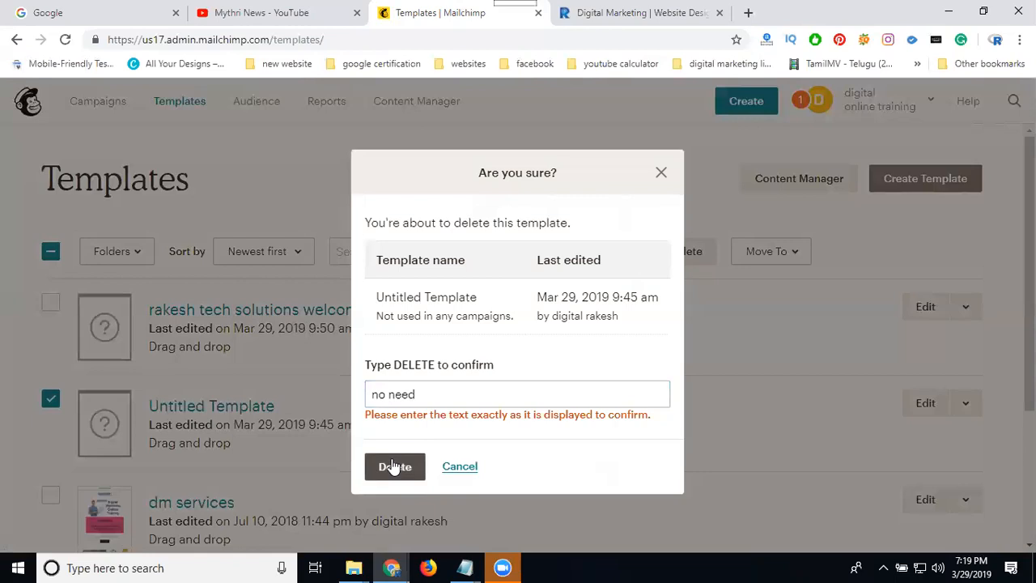
{"action": "left_click", "coordinate": [661, 174]}
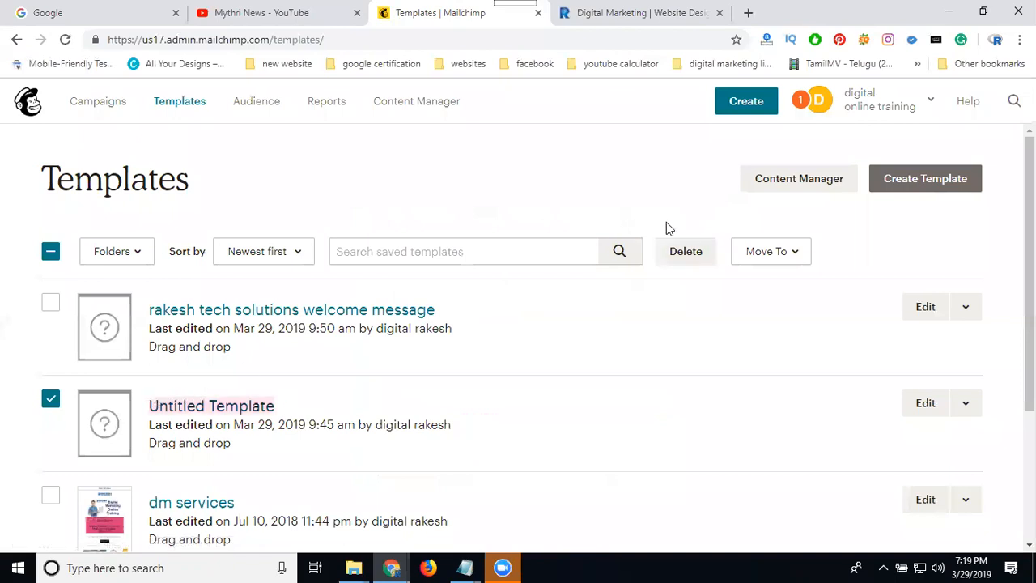
{"action": "left_click", "coordinate": [676, 254]}
{"action": "type", "text": "Untitled Template"}
{"action": "left_click", "coordinate": [406, 458]}
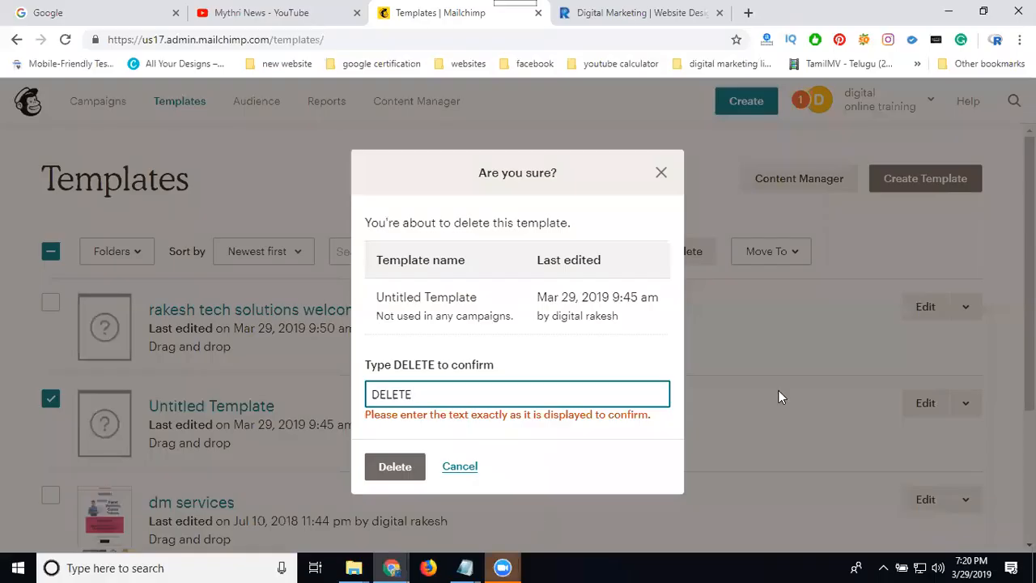
{"action": "left_click", "coordinate": [382, 471]}
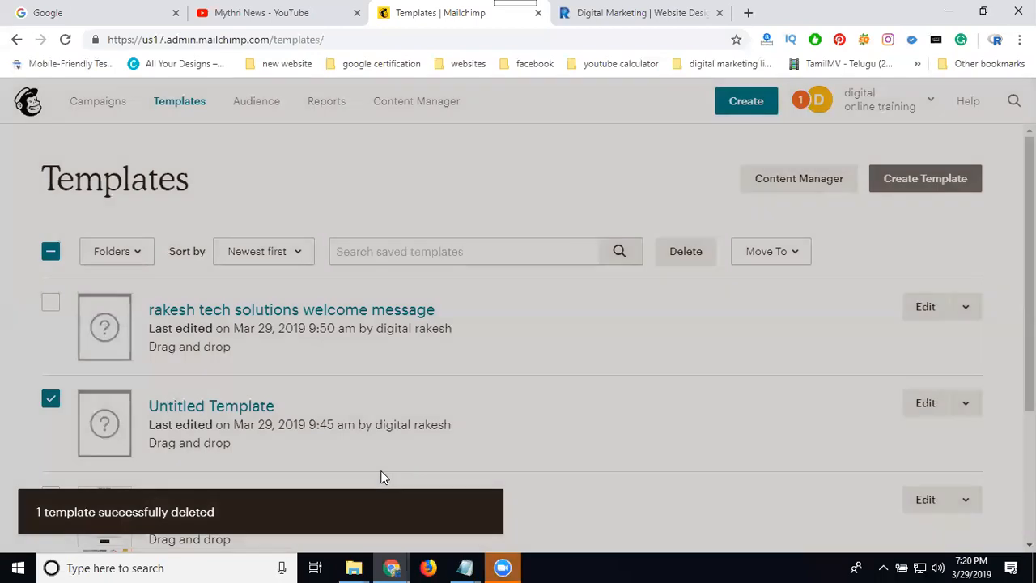
{"action": "scroll", "coordinate": [178, 328], "scroll_direction": "down", "scroll_amount": 2}
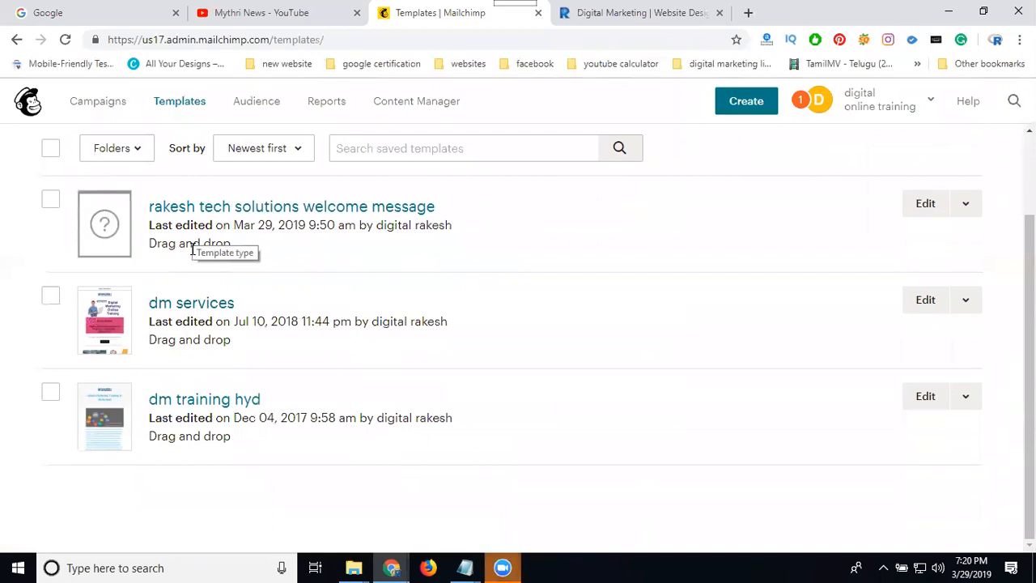
{"action": "scroll", "coordinate": [215, 302], "scroll_direction": "up", "scroll_amount": 2}
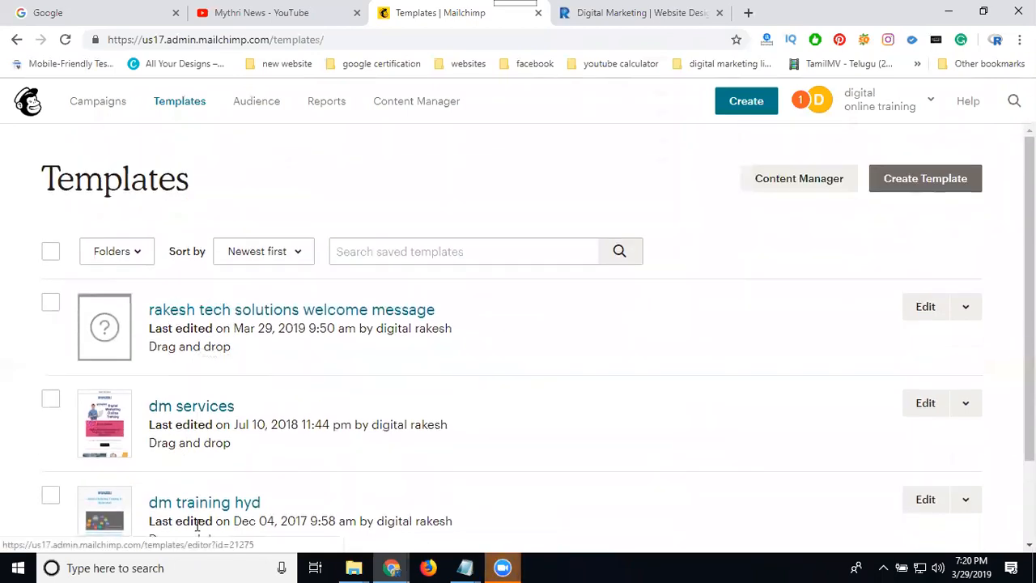
{"action": "left_click", "coordinate": [64, 40]}
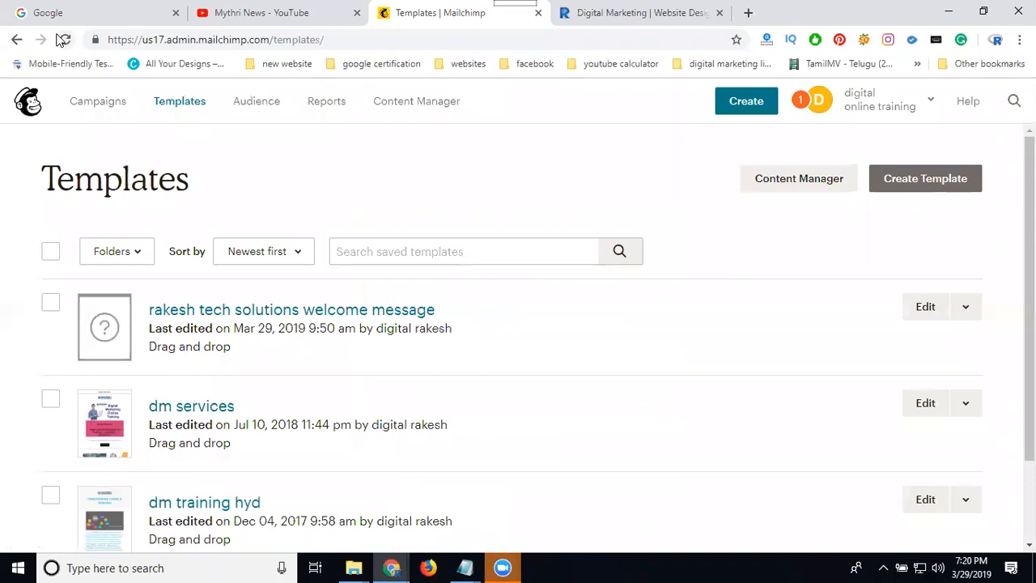
Start creating a new template and open the Code your own starting options
{"action": "left_click", "coordinate": [910, 183]}
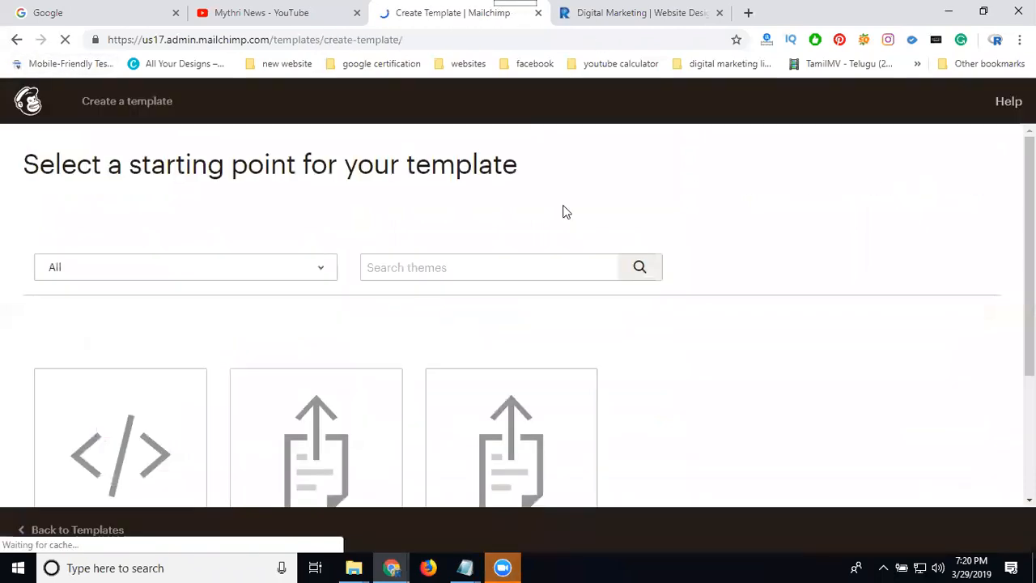
{"action": "left_click", "coordinate": [209, 231]}
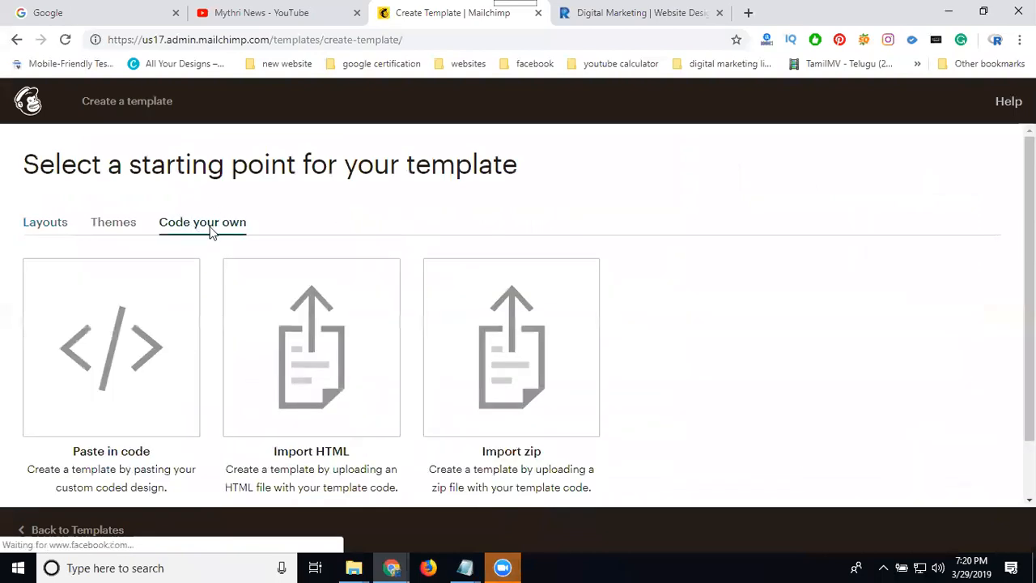
{"action": "scroll", "coordinate": [717, 227], "scroll_direction": "down", "scroll_amount": 1}
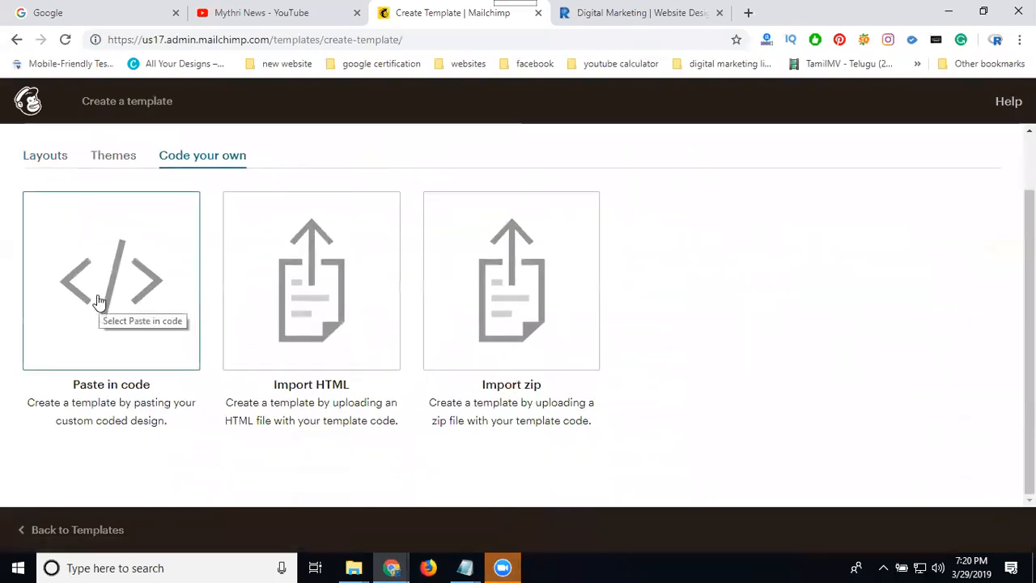